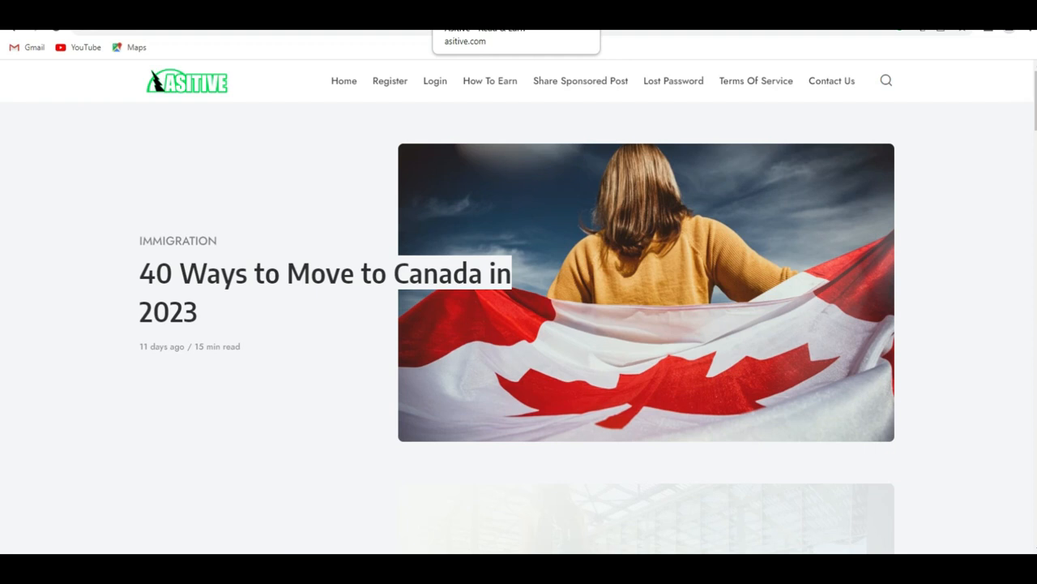
Switch to the new-tab browser window, go to the Canva home page and open the recent Facebook Post design "ww".
{"action": "mouse_move", "coordinate": [593, 569]}
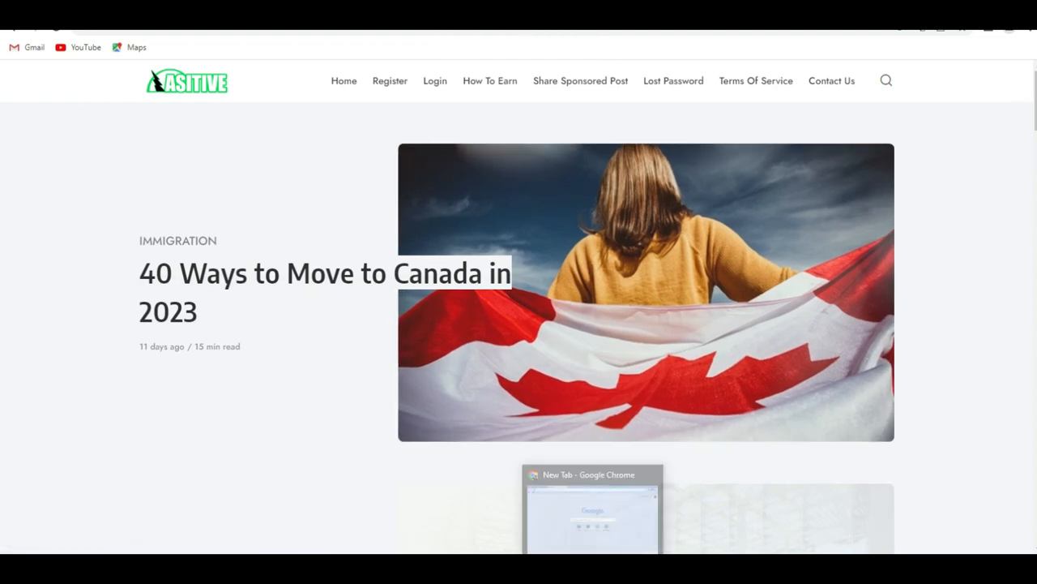
{"action": "left_click", "coordinate": [592, 510]}
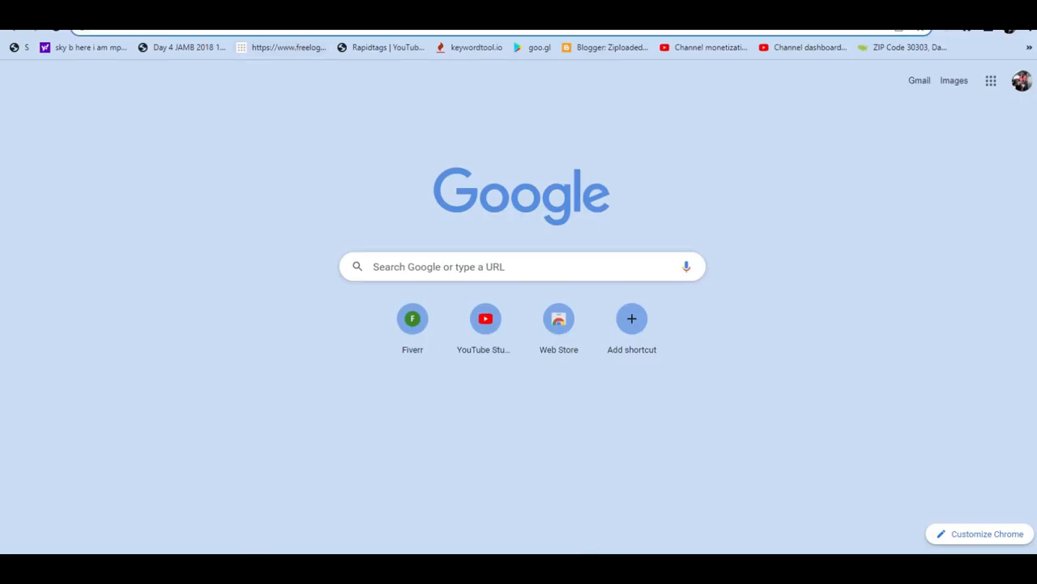
{"action": "type", "text": "canva"}
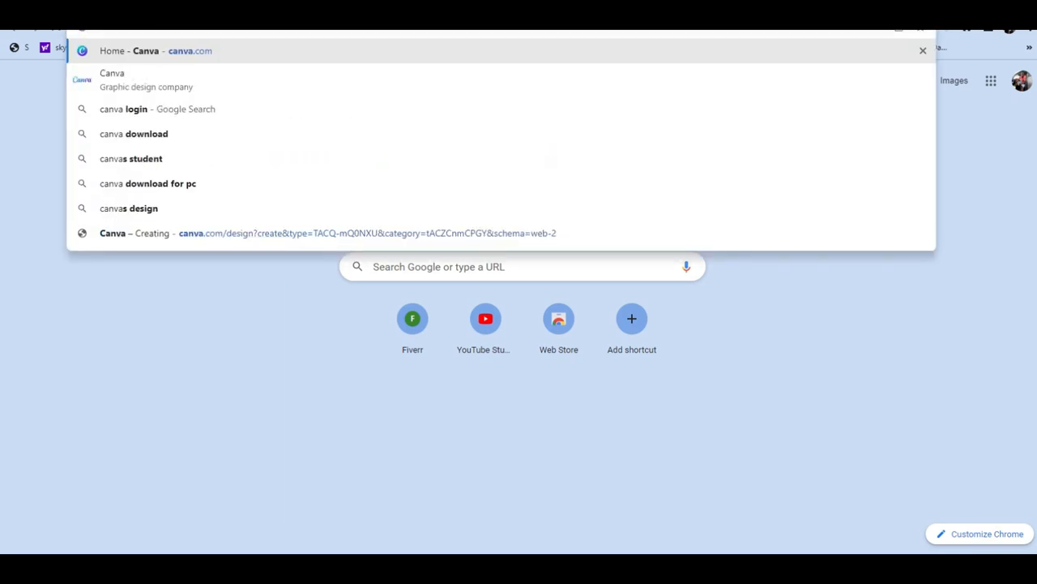
{"action": "key", "text": "Return"}
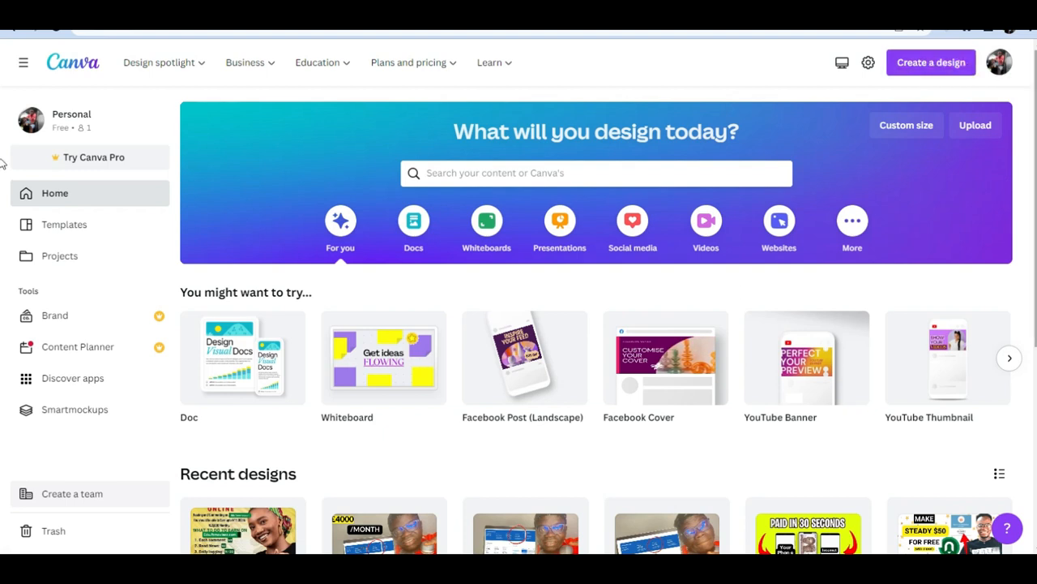
{"action": "scroll", "coordinate": [884, 235], "scroll_direction": "down", "scroll_amount": 2}
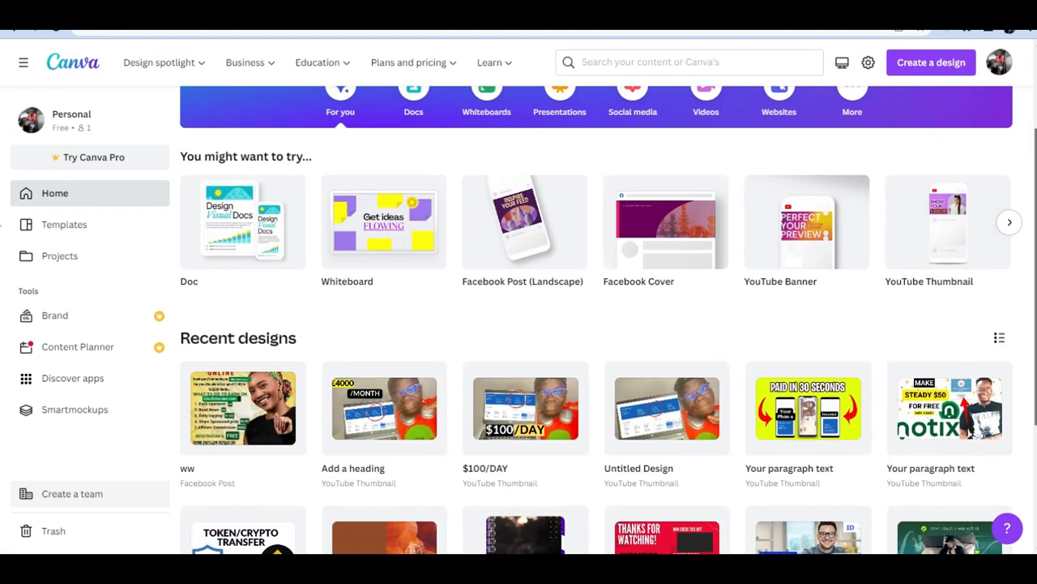
{"action": "left_click", "coordinate": [265, 407]}
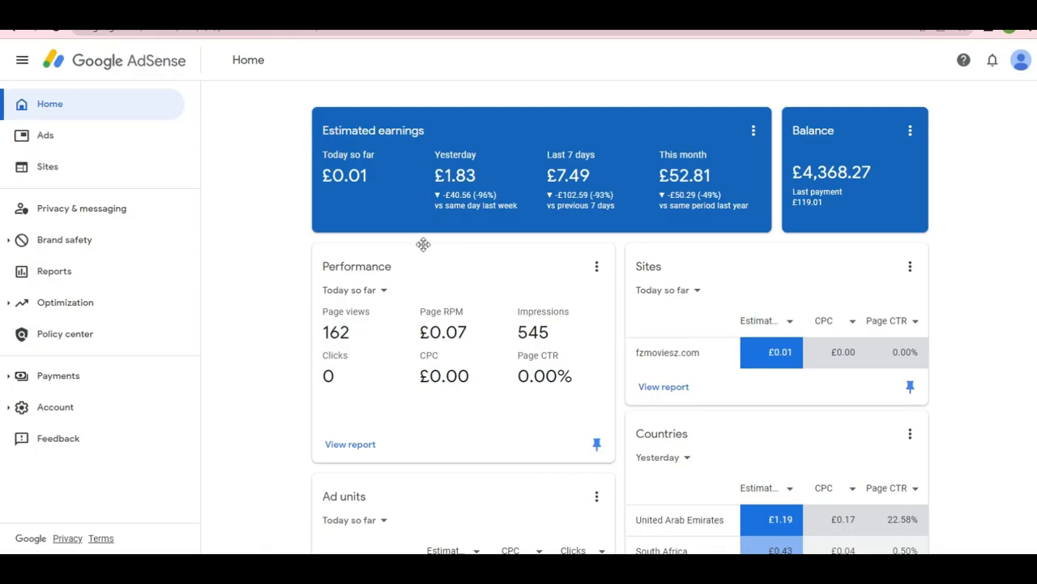
Unpin the Sites card on the Google AdSense home page and switch to another browser window.
{"action": "left_click", "coordinate": [910, 387]}
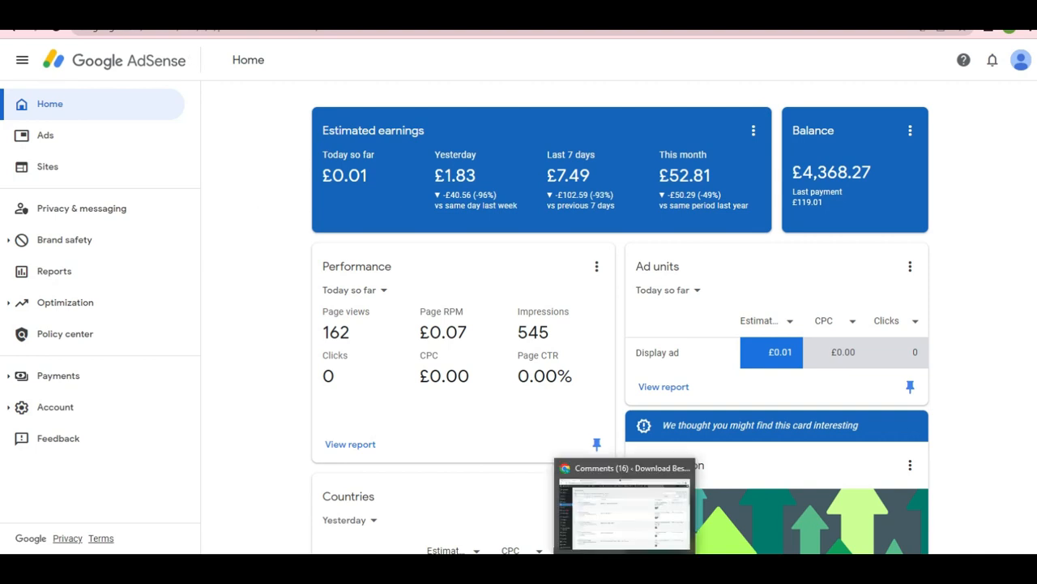
{"action": "left_click", "coordinate": [575, 567]}
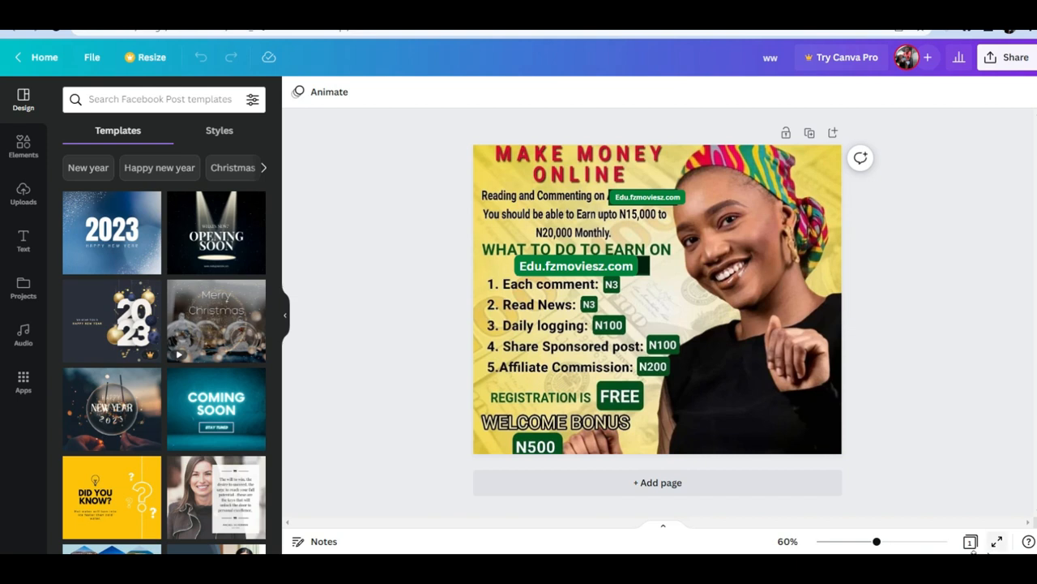
{"action": "left_click", "coordinate": [898, 567]}
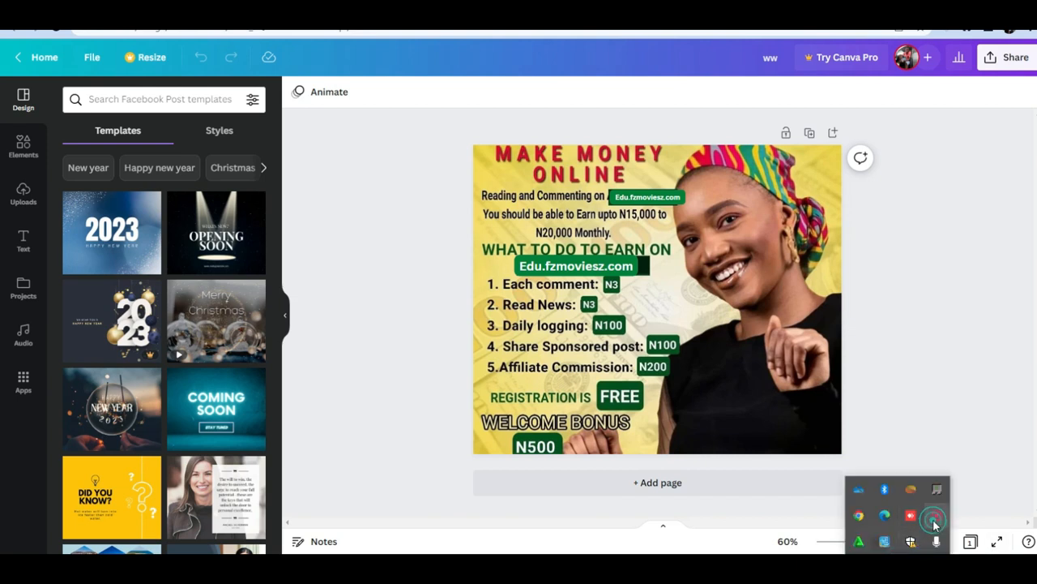
{"action": "right_click", "coordinate": [934, 522]}
{"action": "left_click", "coordinate": [933, 526]}
{"action": "left_click", "coordinate": [1014, 520]}
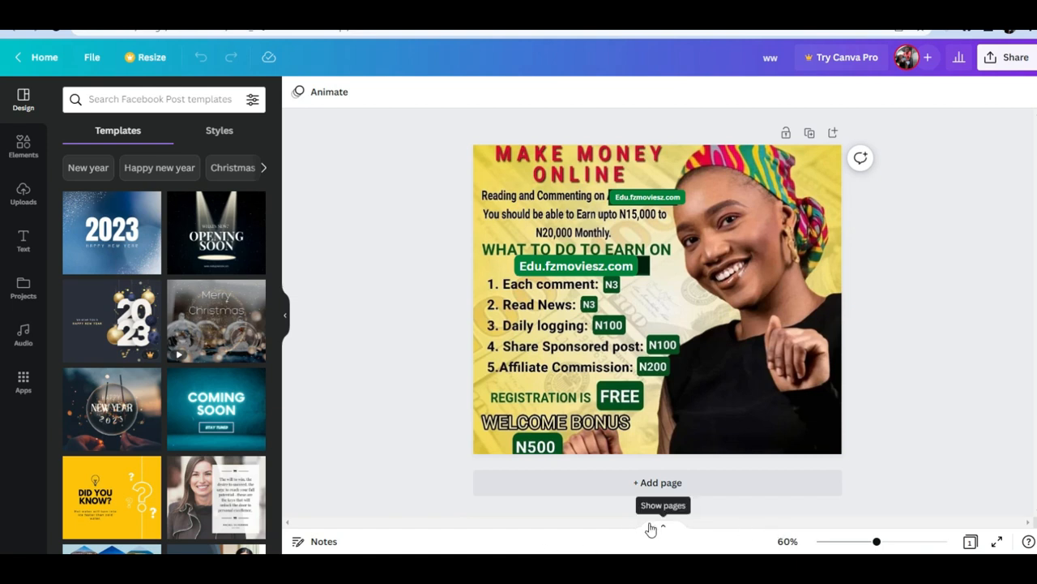
Switch to the Asitive website, open its Register page and copy that page's link address.
{"action": "mouse_move", "coordinate": [528, 567]}
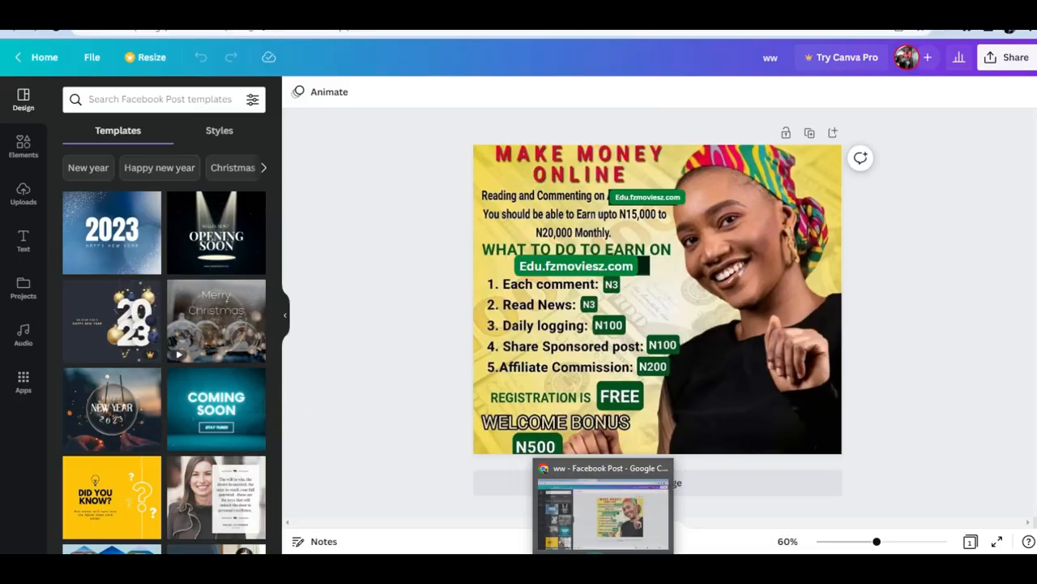
{"action": "left_click", "coordinate": [591, 566]}
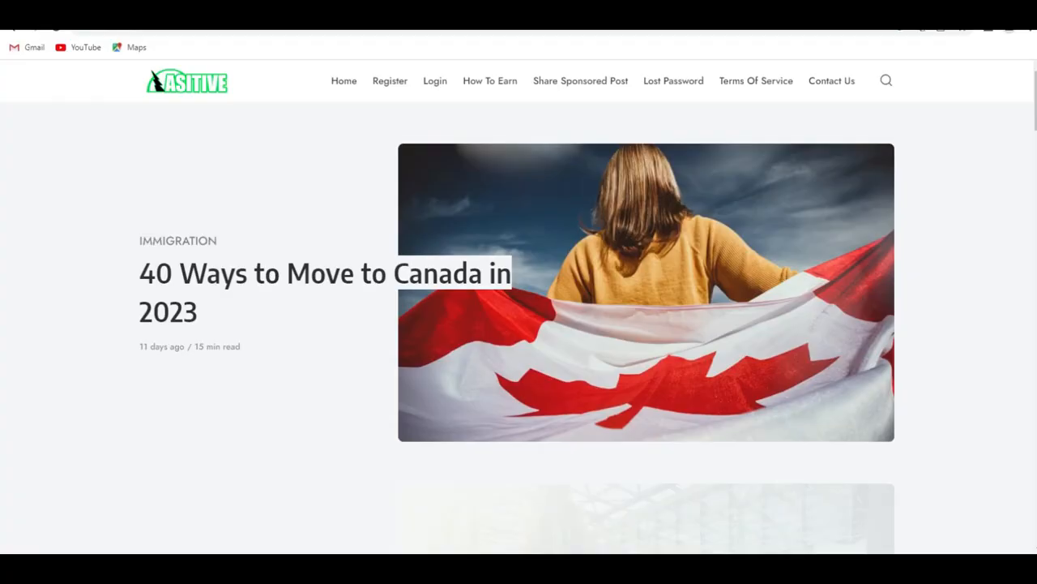
{"action": "left_click", "coordinate": [398, 86]}
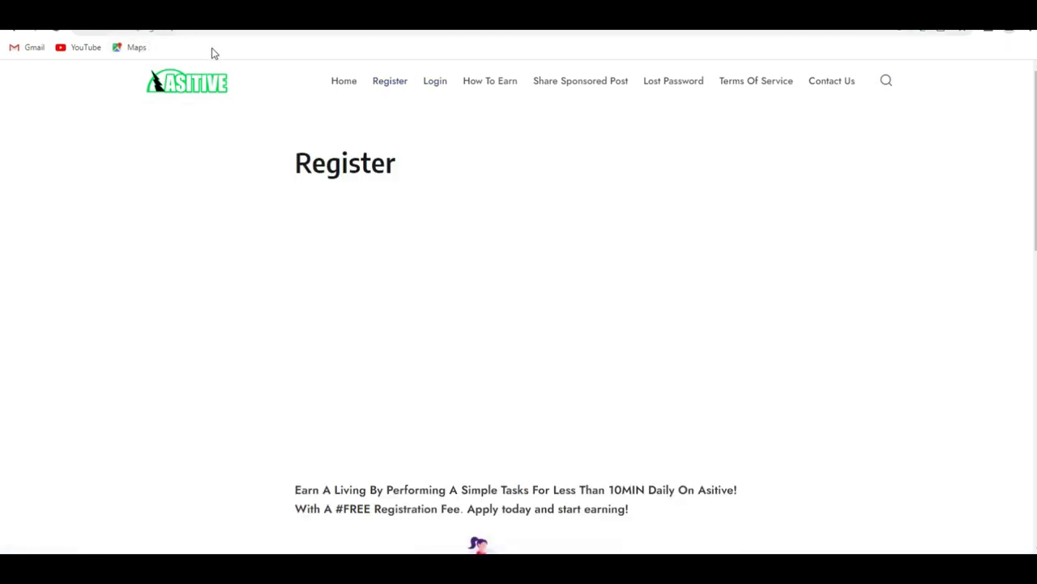
{"action": "right_click", "coordinate": [398, 80]}
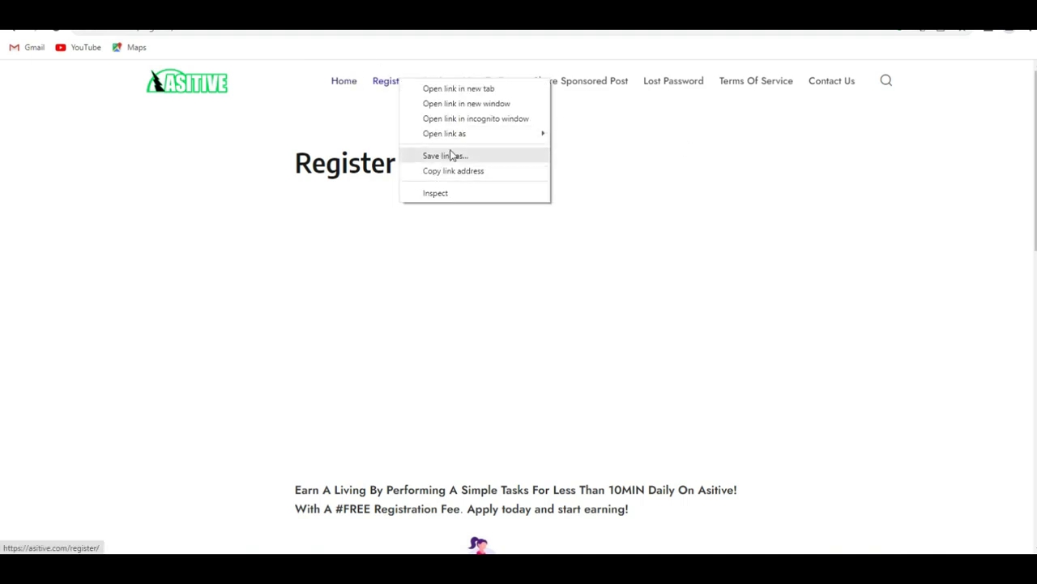
{"action": "left_click", "coordinate": [456, 168]}
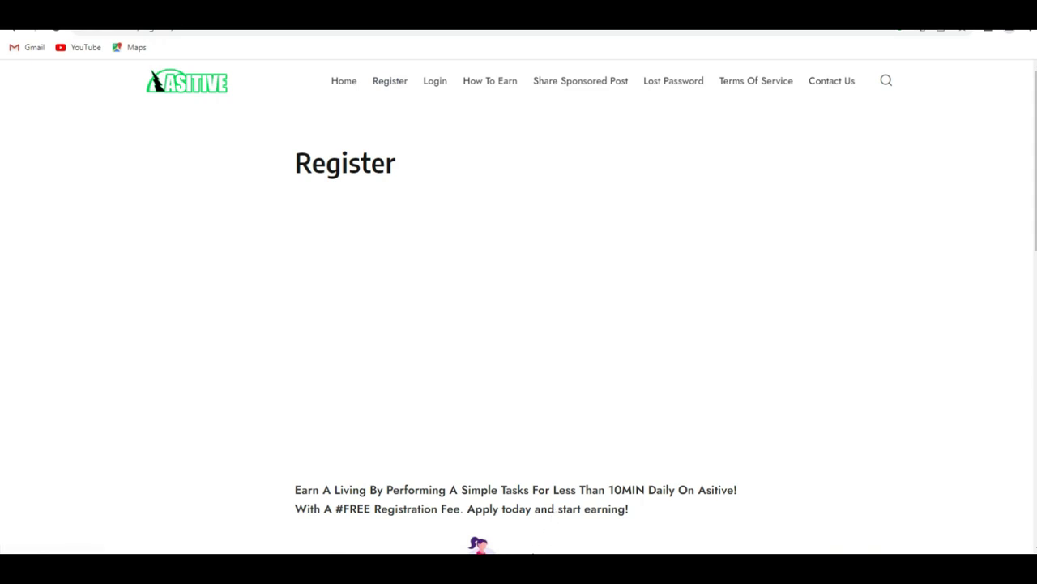
Switch to Meta Ads Manager and reload the campaigns list.
{"action": "left_click", "coordinate": [332, 10]}
{"action": "left_click", "coordinate": [226, 10]}
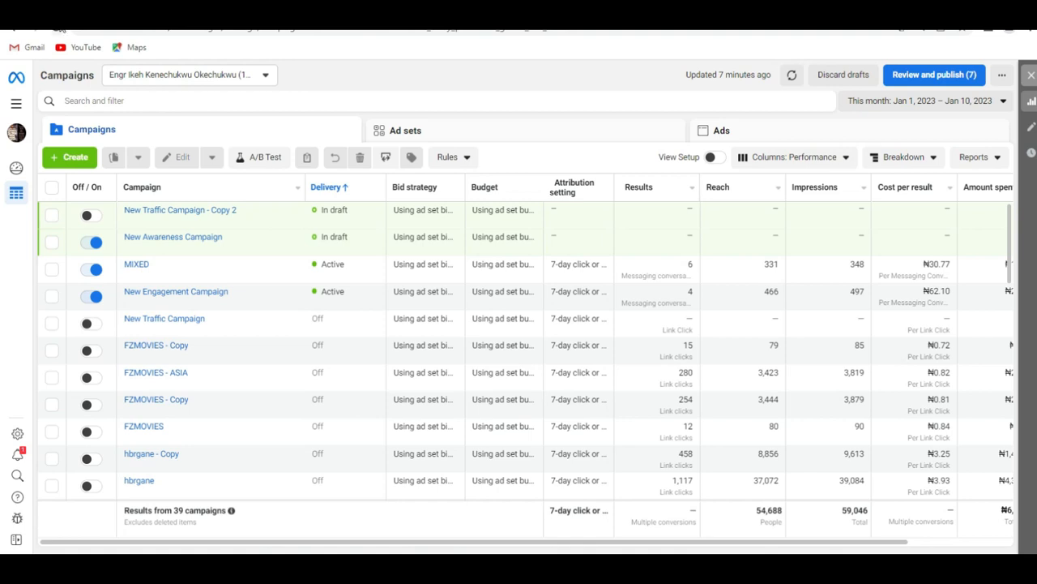
{"action": "left_click", "coordinate": [59, 31]}
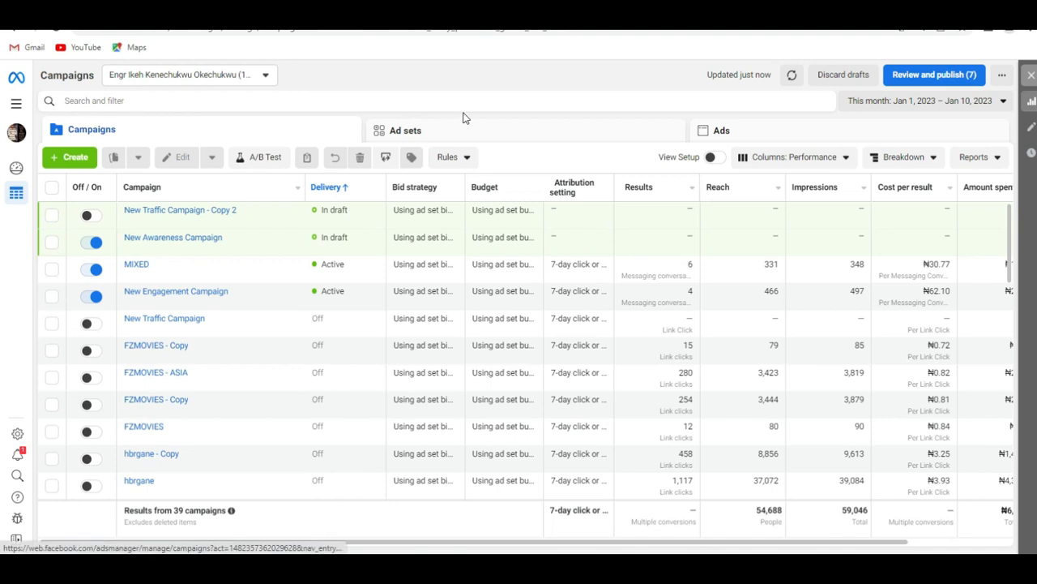
Create a new campaign with Traffic as the campaign objective.
{"action": "left_click", "coordinate": [74, 160]}
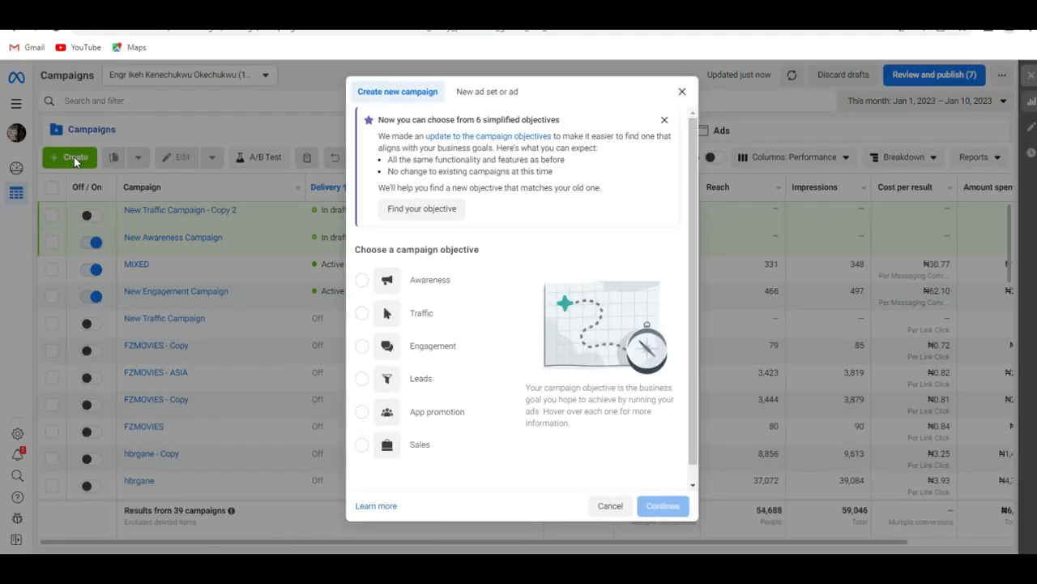
{"action": "mouse_move", "coordinate": [404, 304]}
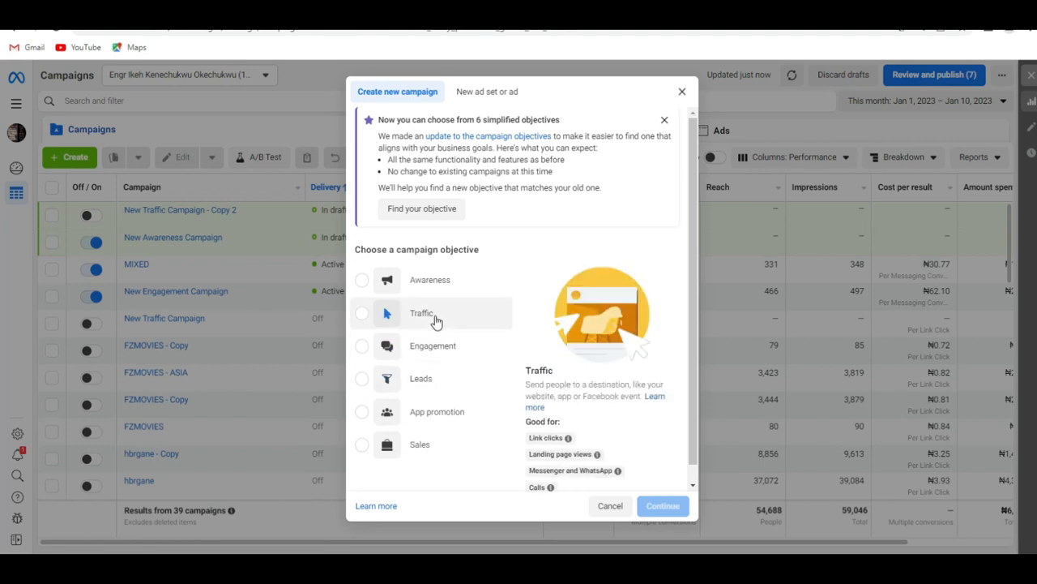
{"action": "left_click", "coordinate": [435, 320]}
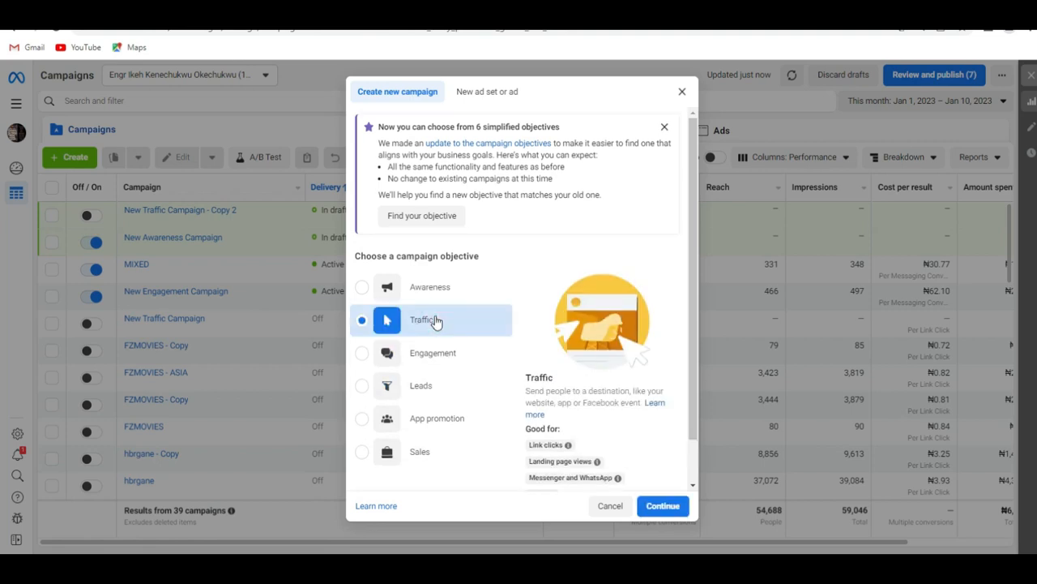
{"action": "left_click", "coordinate": [661, 506]}
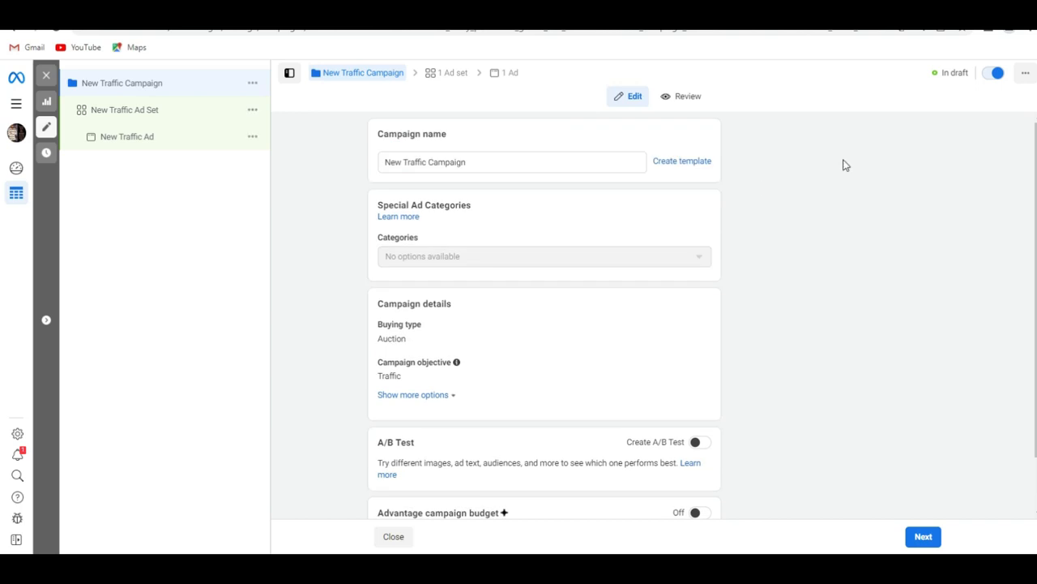
Name the campaign "members1" and continue to the ad set settings.
{"action": "triple_click", "coordinate": [501, 158]}
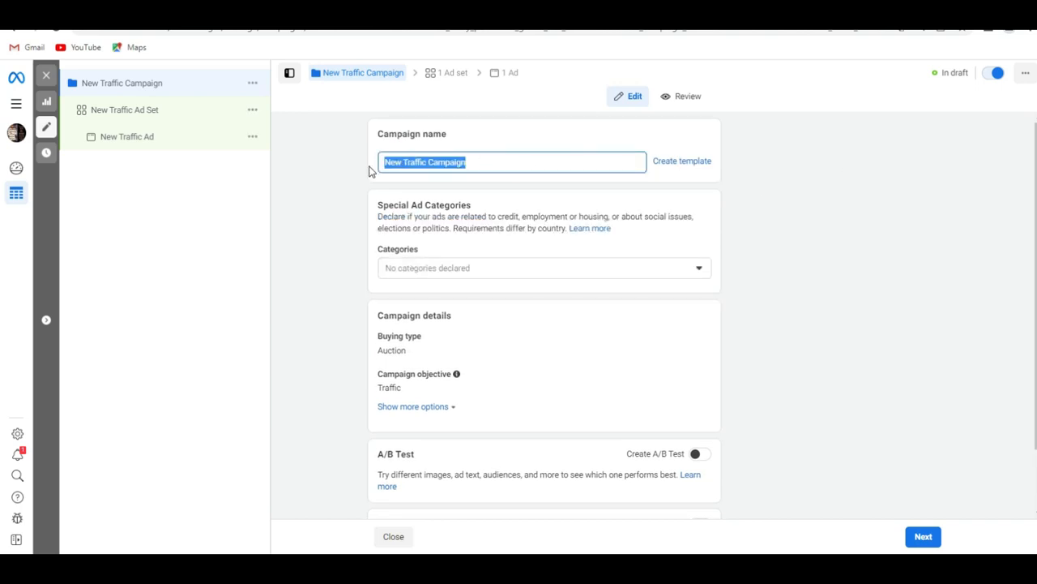
{"action": "type", "text": "members"}
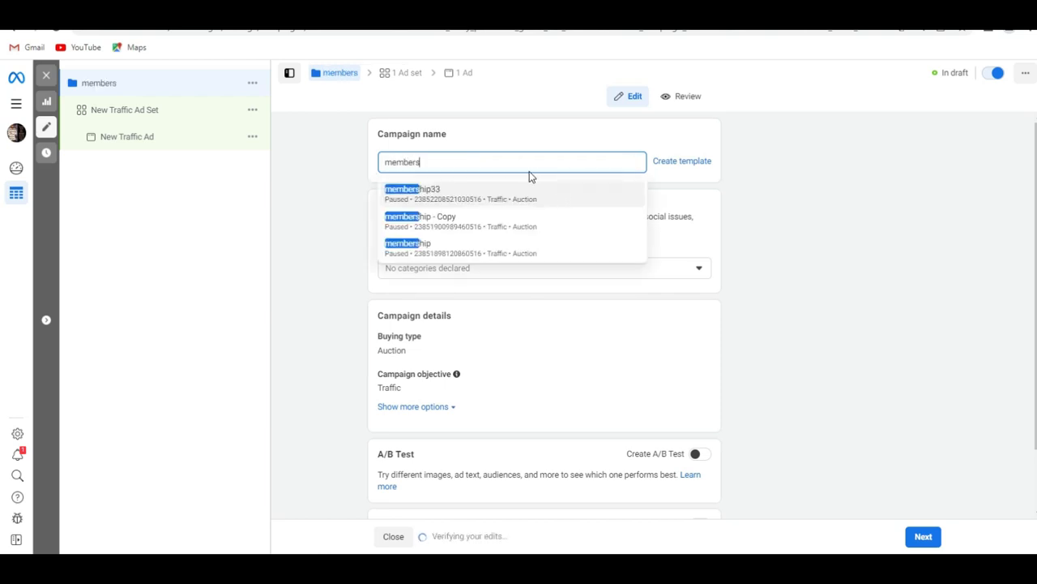
{"action": "type", "text": "1"}
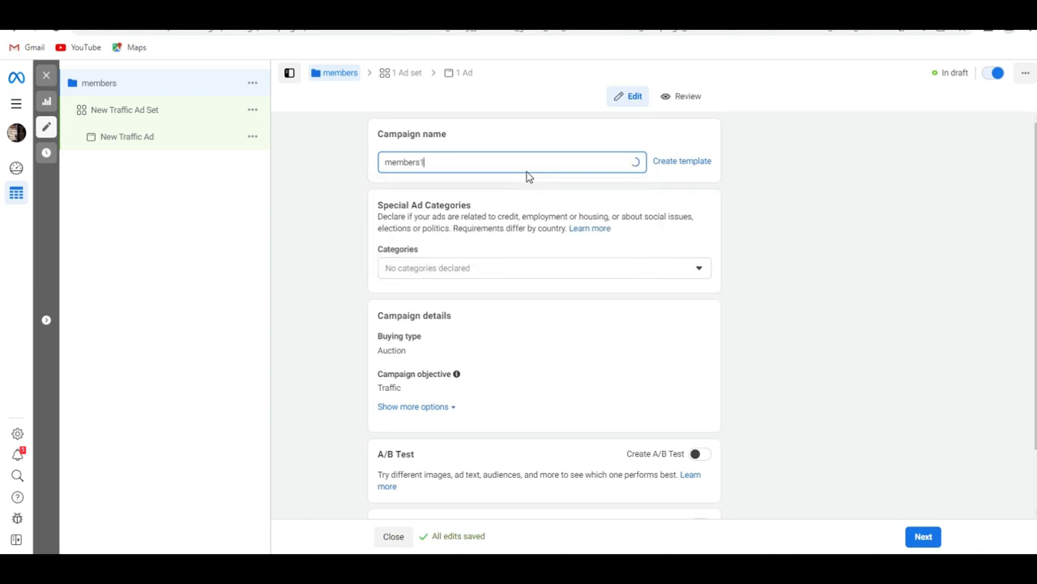
{"action": "left_click_drag", "start_coordinate": [1035, 234], "coordinate": [1036, 325]}
{"action": "left_click", "coordinate": [924, 539]}
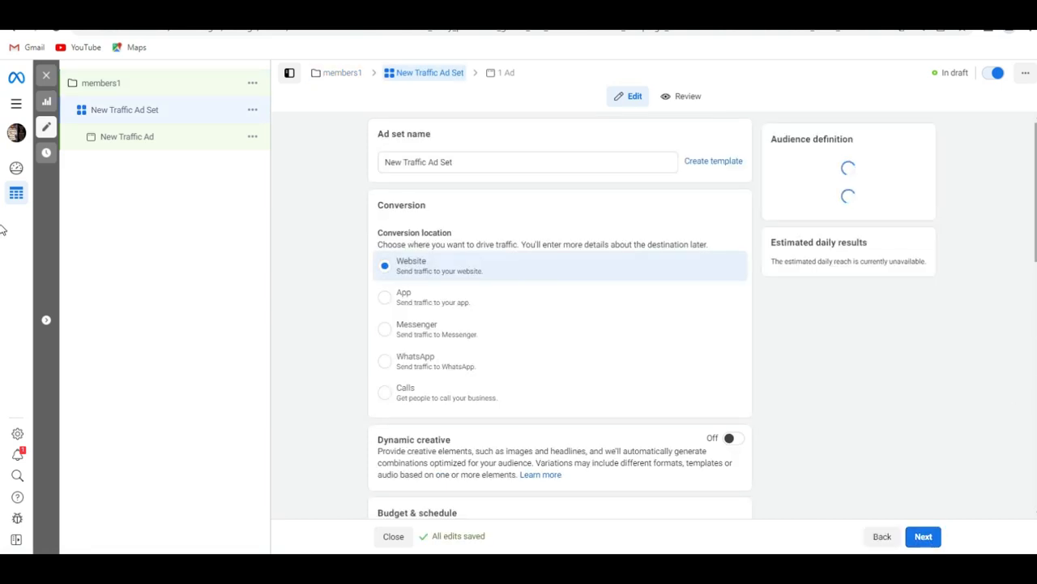
Set the ad set's daily budget to 500 NGN.
{"action": "left_click_drag", "start_coordinate": [1036, 213], "coordinate": [1036, 298]}
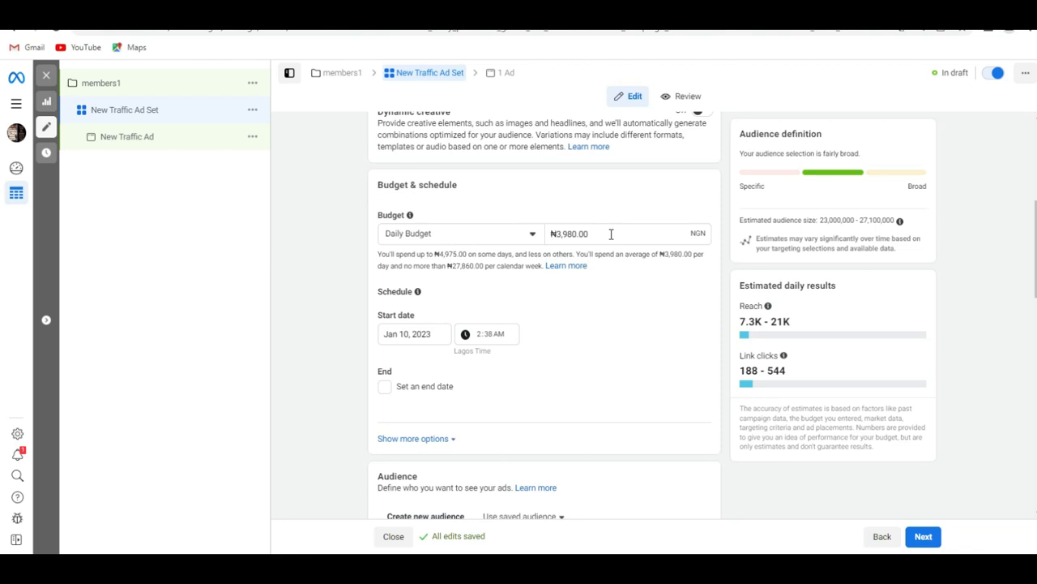
{"action": "left_click_drag", "start_coordinate": [600, 234], "coordinate": [486, 240]}
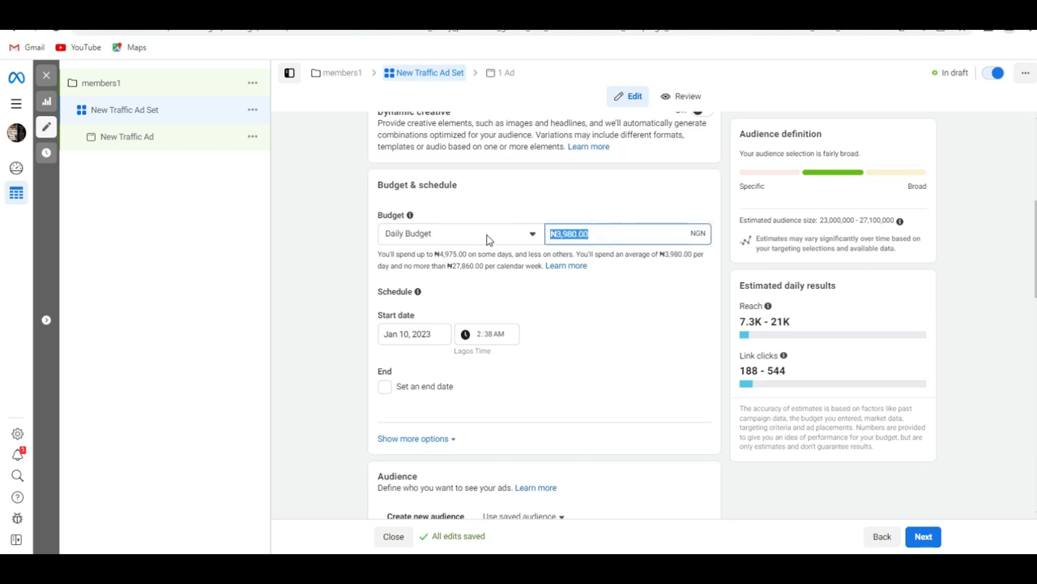
{"action": "type", "text": "500"}
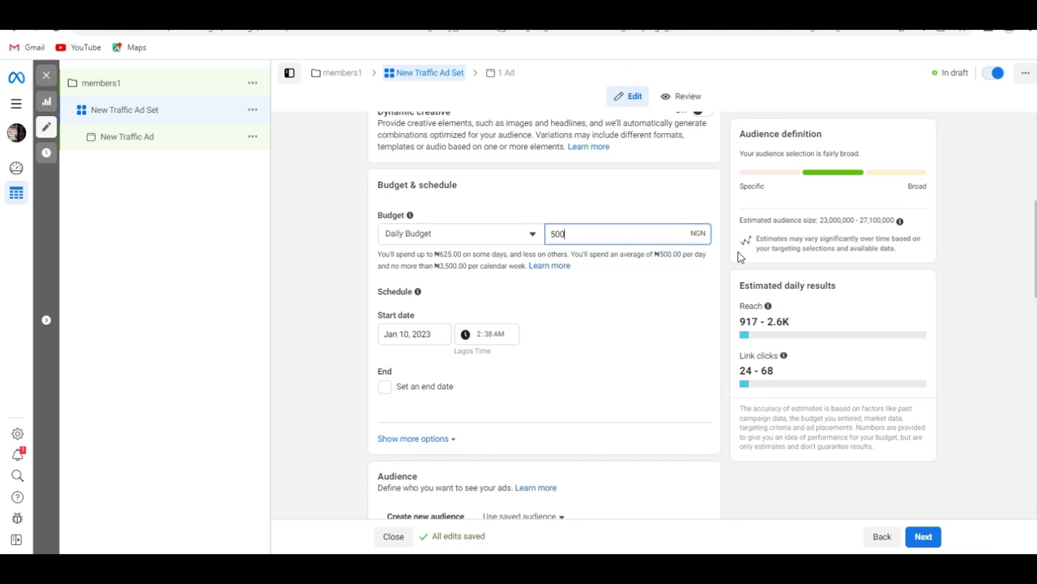
Switch the ad set to manual placements and exclude the Instagram and Audience network platforms.
{"action": "left_click_drag", "start_coordinate": [1035, 233], "coordinate": [1036, 255]}
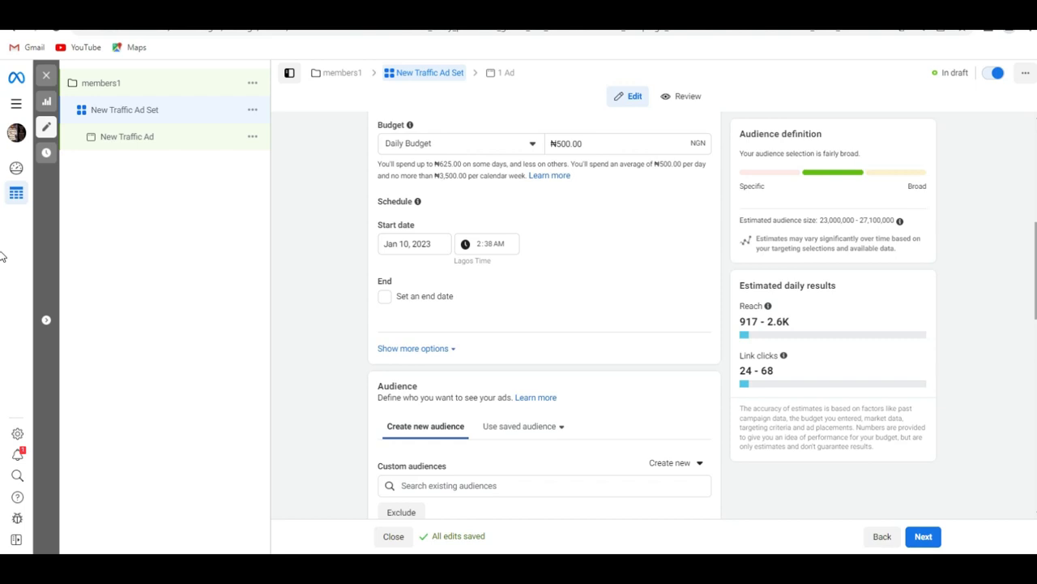
{"action": "left_click_drag", "start_coordinate": [1036, 261], "coordinate": [1036, 350]}
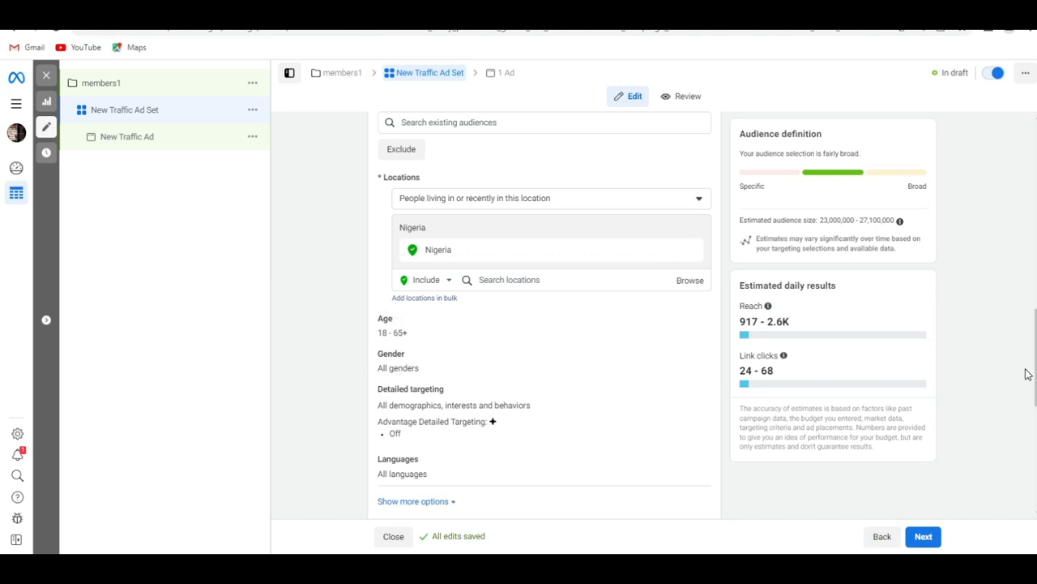
{"action": "mouse_move", "coordinate": [1036, 373]}
{"action": "left_mouse_down"}
{"action": "mouse_move", "coordinate": [1036, 393]}
{"action": "mouse_move", "coordinate": [1036, 383]}
{"action": "left_mouse_up"}
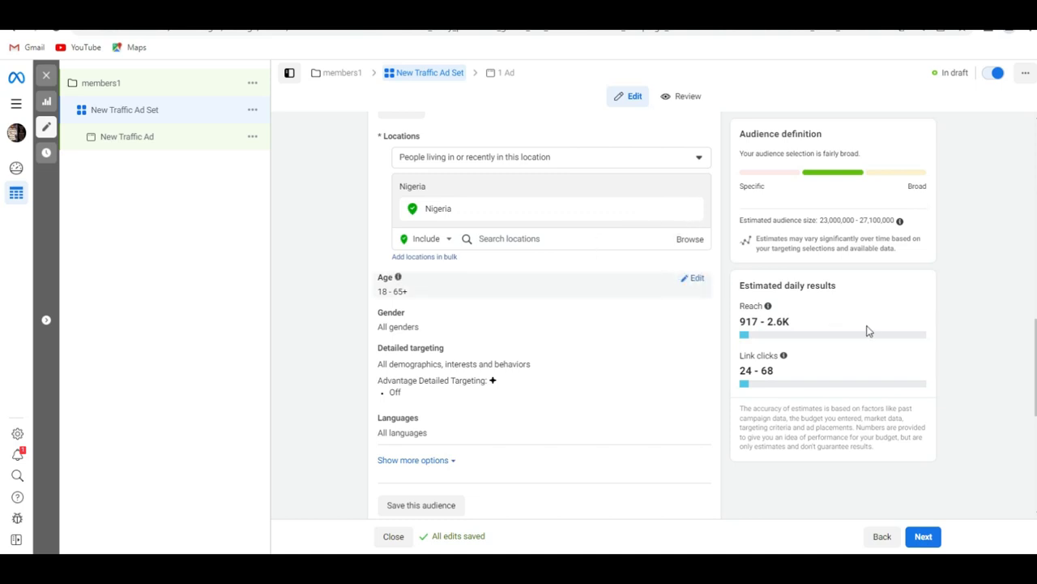
{"action": "scroll", "coordinate": [2, 389], "scroll_direction": "down", "scroll_amount": 3}
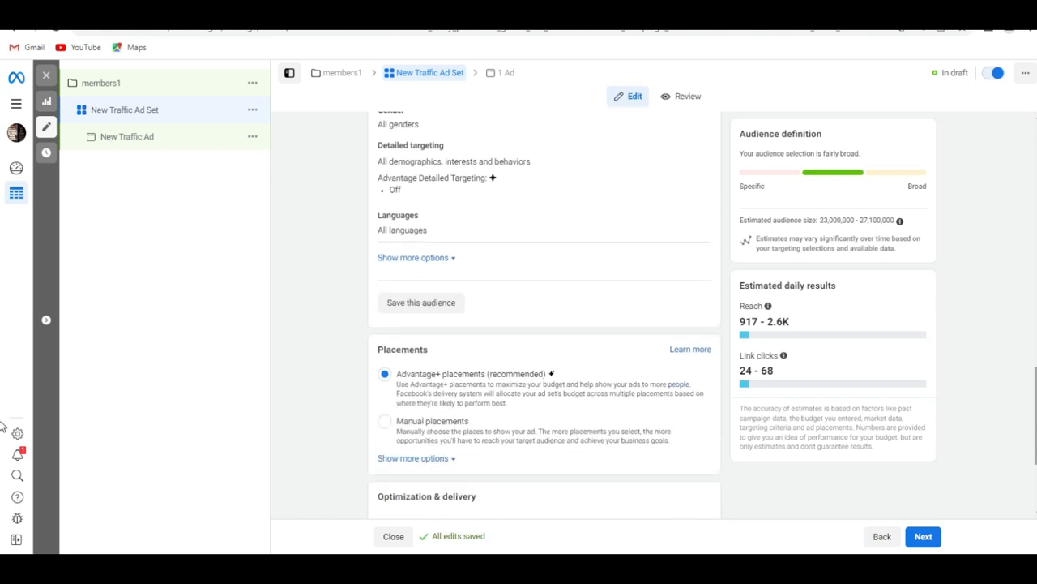
{"action": "scroll", "coordinate": [4, 416], "scroll_direction": "down", "scroll_amount": 2}
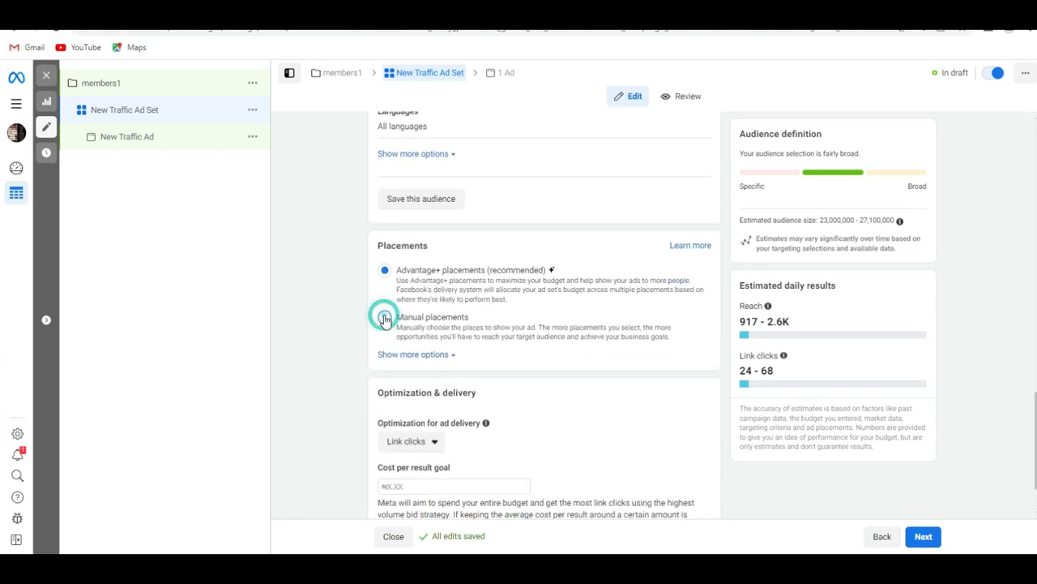
{"action": "left_click", "coordinate": [386, 317]}
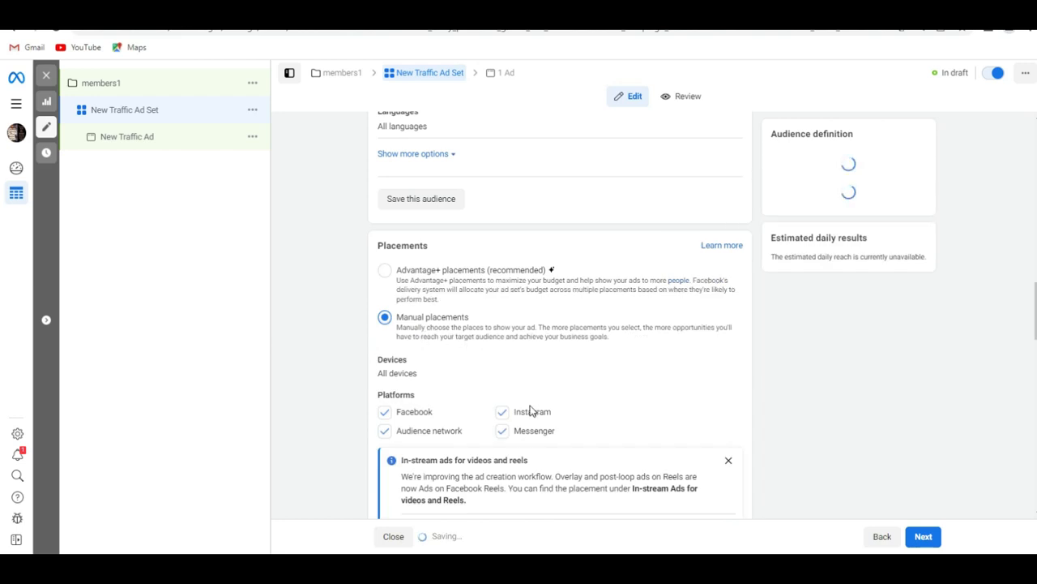
{"action": "left_click", "coordinate": [504, 414]}
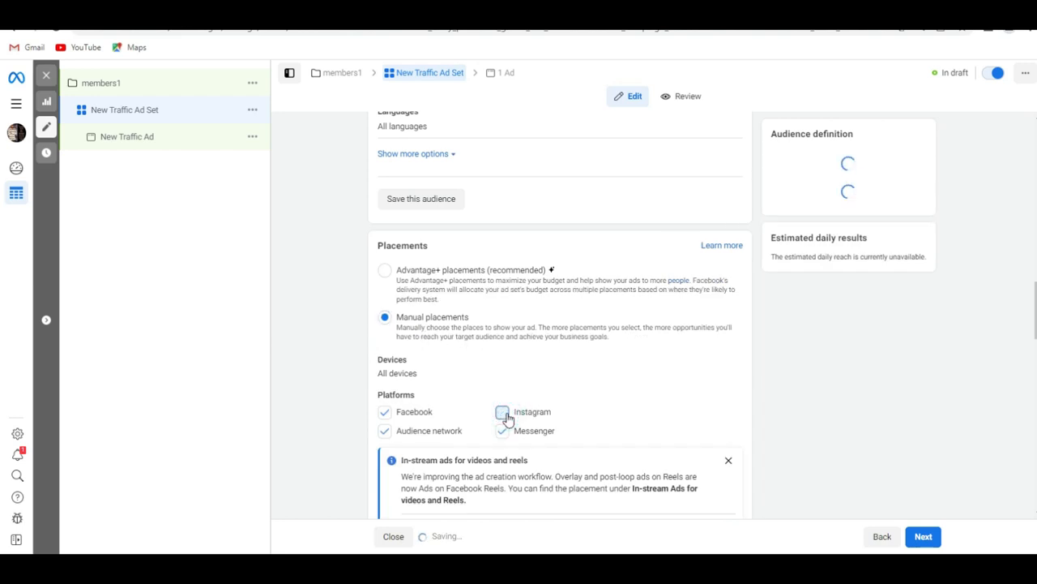
{"action": "left_click", "coordinate": [386, 431]}
Check the selected individual placements and continue to the ad's settings.
{"action": "left_click_drag", "start_coordinate": [1036, 323], "coordinate": [1036, 346]}
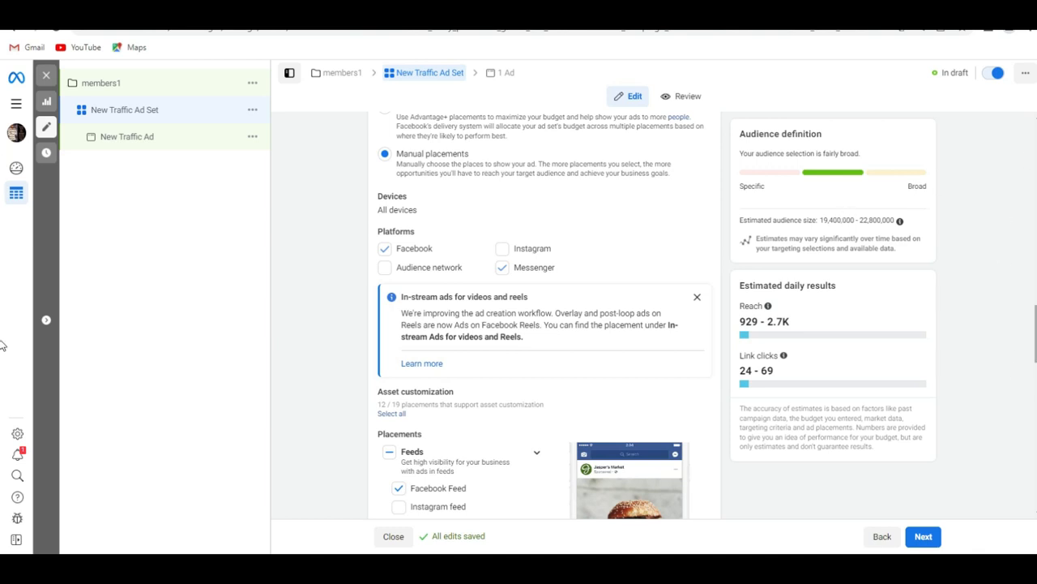
{"action": "scroll", "coordinate": [2, 335], "scroll_direction": "down", "scroll_amount": 5}
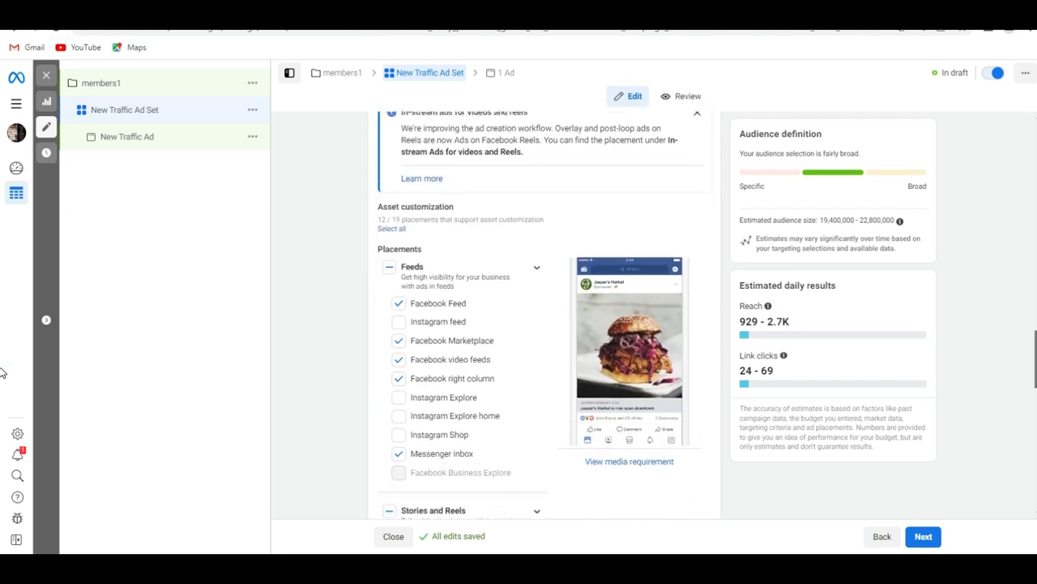
{"action": "scroll", "coordinate": [2, 403], "scroll_direction": "down", "scroll_amount": 8}
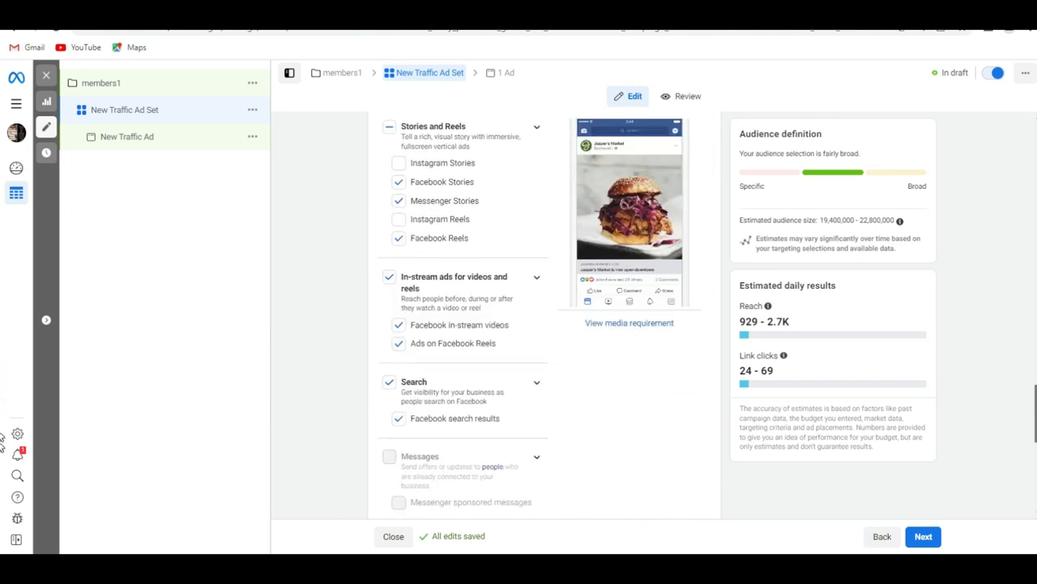
{"action": "left_click", "coordinate": [924, 537]}
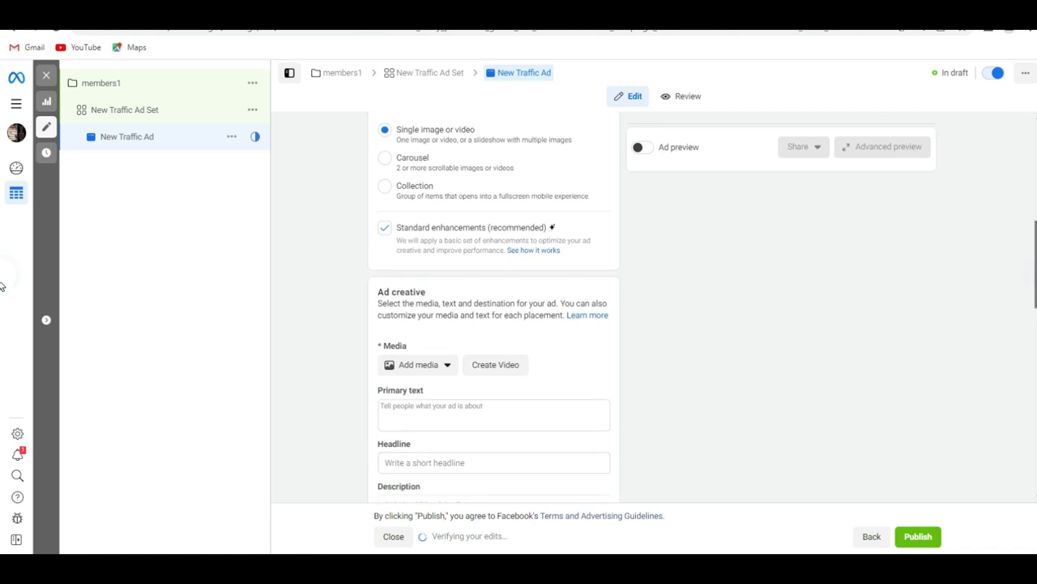
Start adding an image to the ad creative and return from Canva to the media picker in Ads Manager.
{"action": "left_click", "coordinate": [444, 373]}
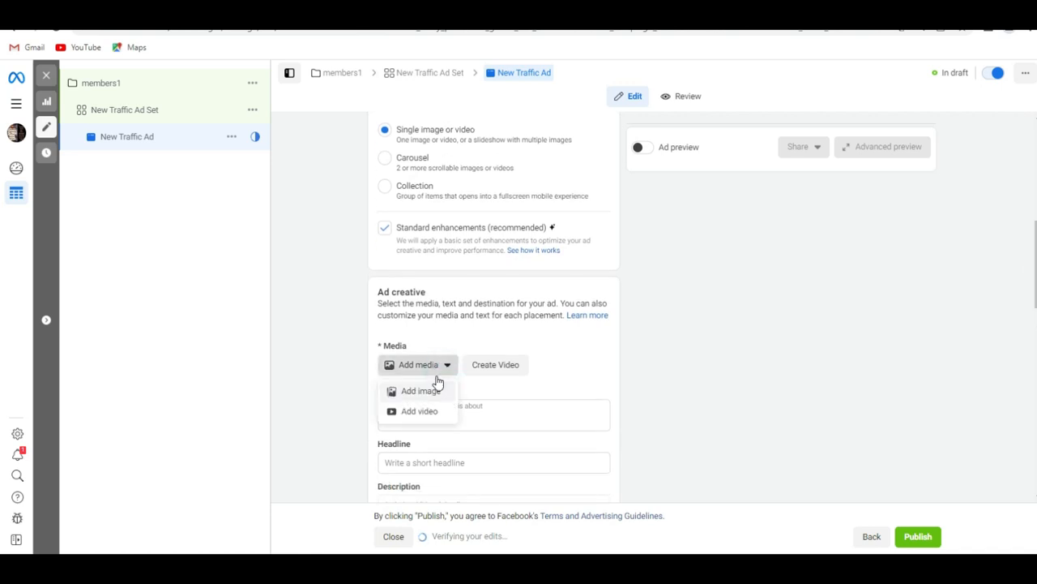
{"action": "left_click", "coordinate": [419, 391]}
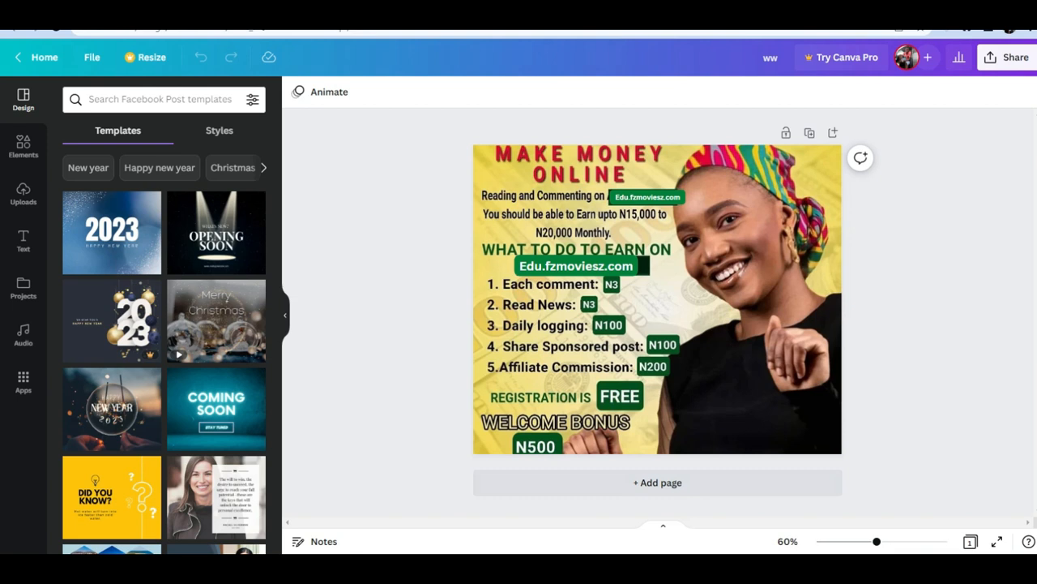
{"action": "mouse_move", "coordinate": [560, 567]}
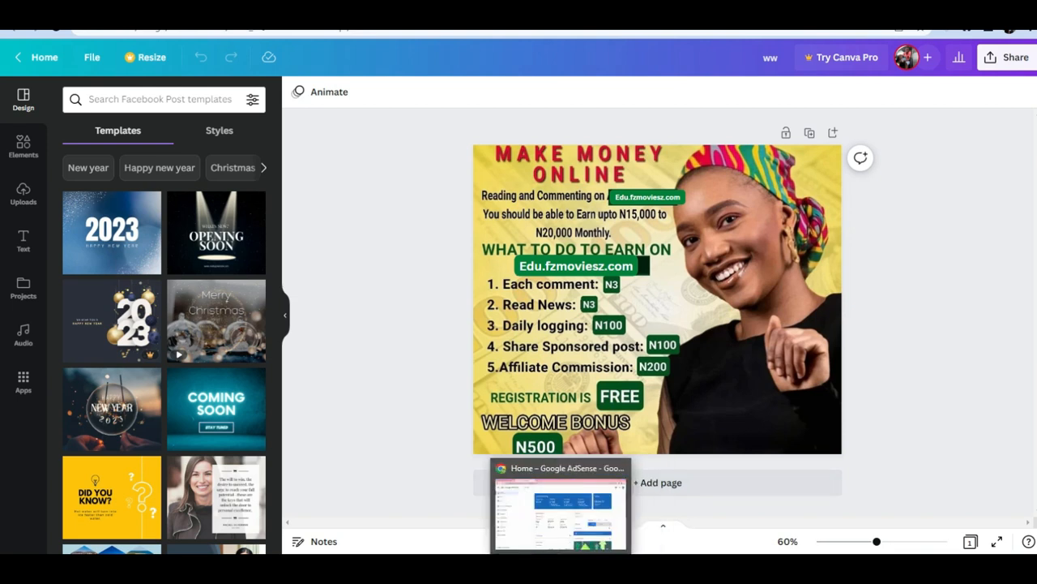
{"action": "mouse_move", "coordinate": [528, 567]}
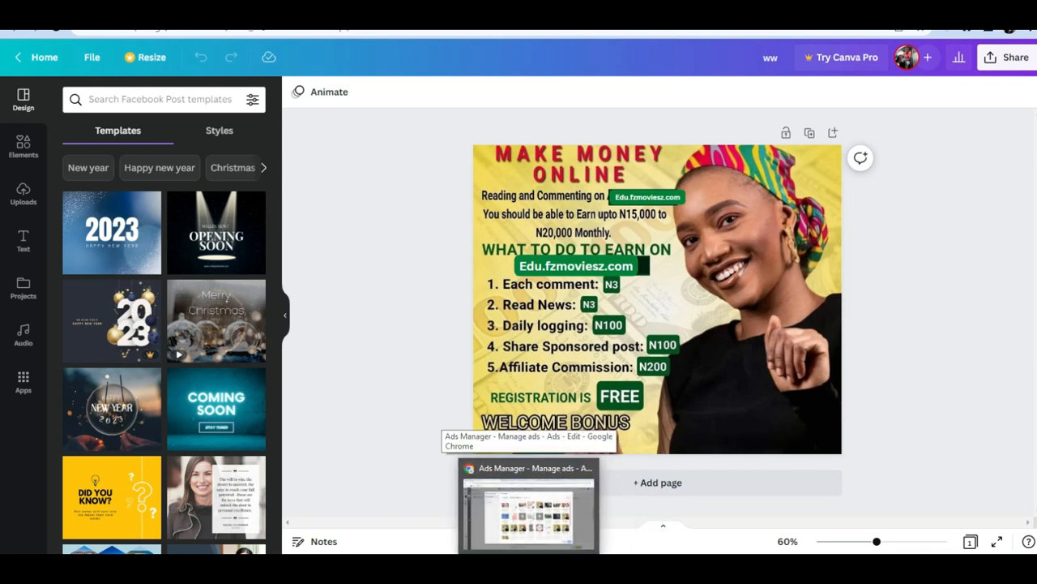
{"action": "left_click", "coordinate": [529, 506]}
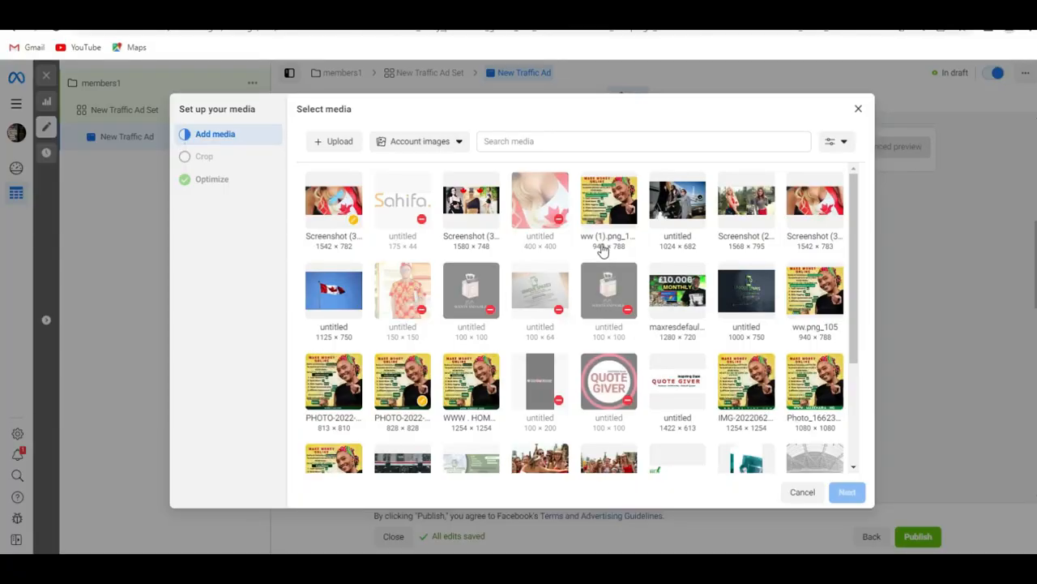
Use the 940 × 788 image "ww (1).png" as the ad media, keeping the original crops and standard enhancements.
{"action": "left_click", "coordinate": [854, 232]}
{"action": "mouse_move", "coordinate": [853, 233]}
{"action": "left_mouse_down"}
{"action": "mouse_move", "coordinate": [848, 306]}
{"action": "mouse_move", "coordinate": [838, 224]}
{"action": "left_mouse_up"}
{"action": "left_click", "coordinate": [598, 210]}
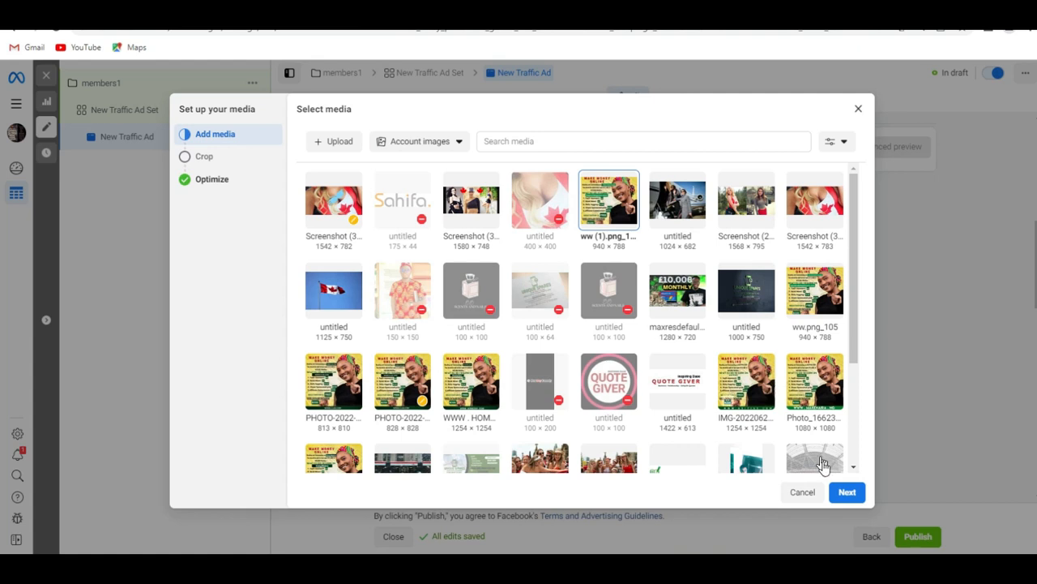
{"action": "left_click", "coordinate": [844, 496]}
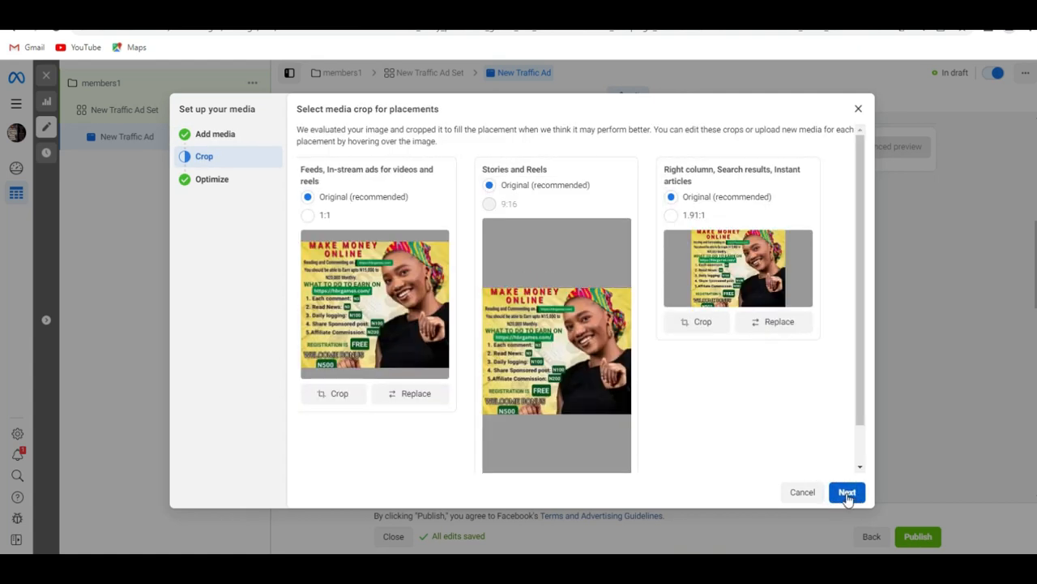
{"action": "left_click", "coordinate": [848, 496]}
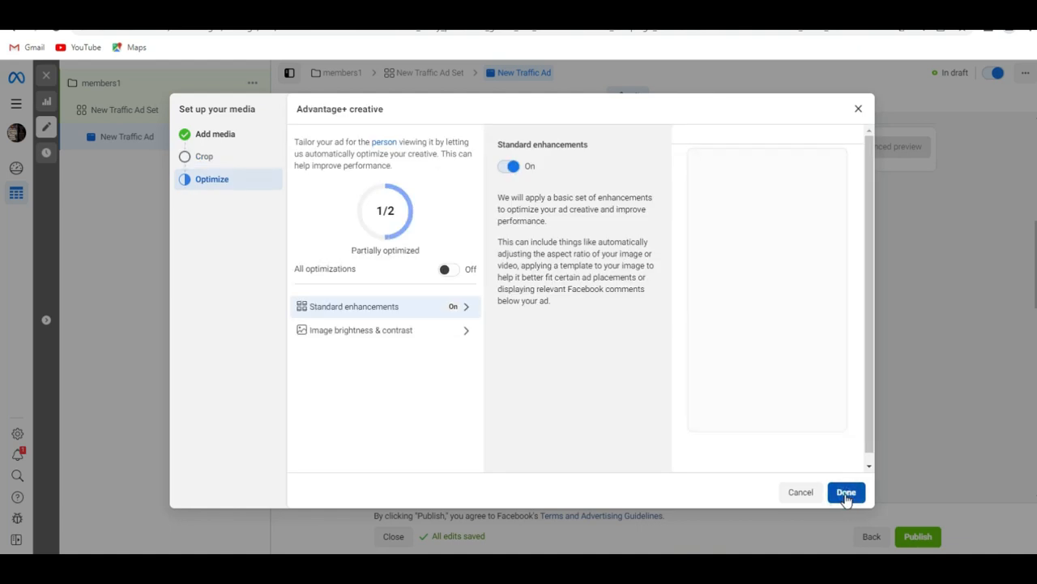
{"action": "left_click", "coordinate": [846, 494]}
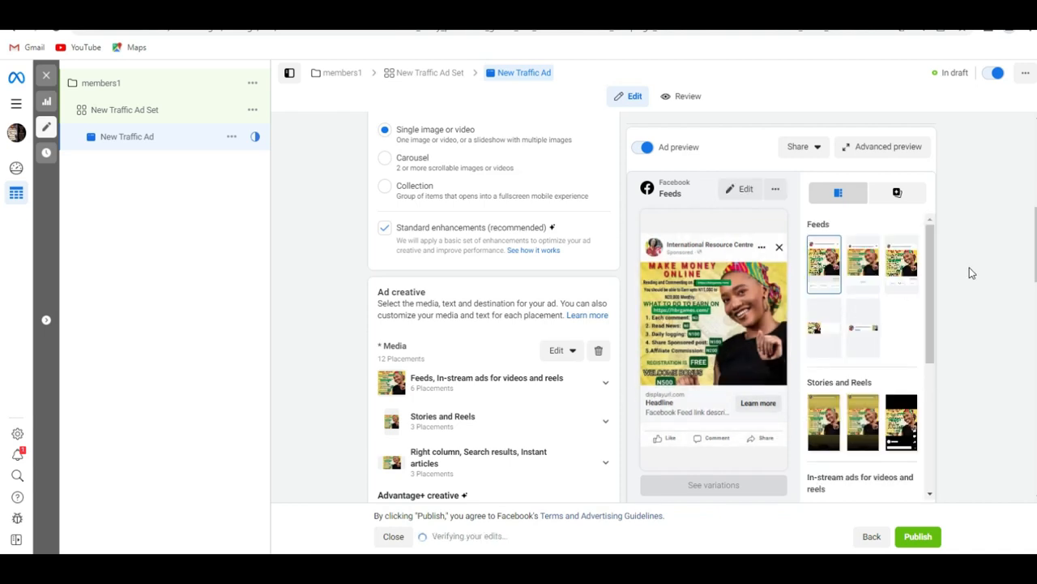
Set the ad's primary text to the suggested "Read News And Get Paid".
{"action": "scroll", "coordinate": [2, 250], "scroll_direction": "down", "scroll_amount": 5}
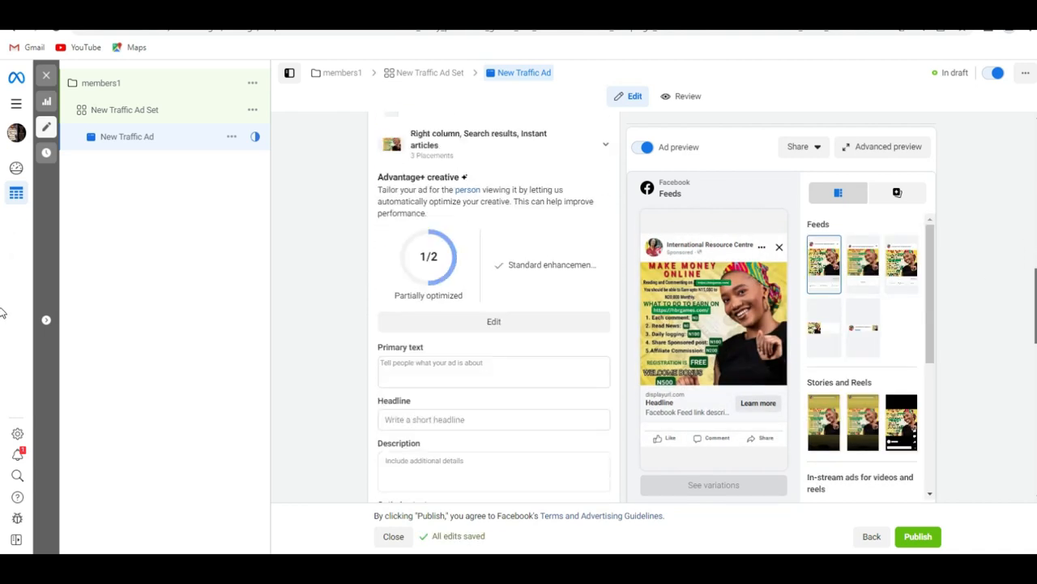
{"action": "left_click_drag", "start_coordinate": [1036, 324], "coordinate": [1036, 326]}
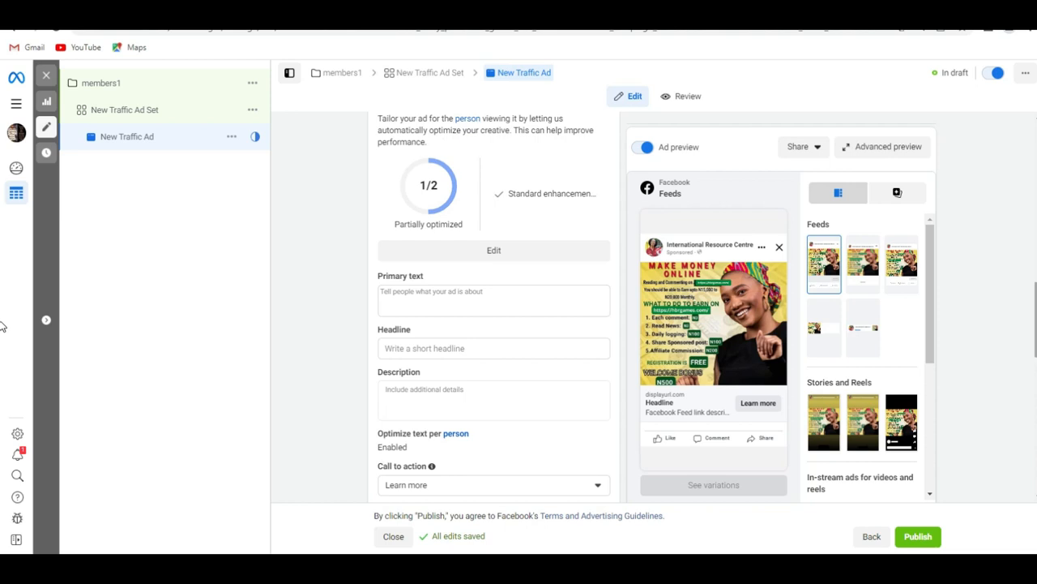
{"action": "left_click", "coordinate": [504, 298]}
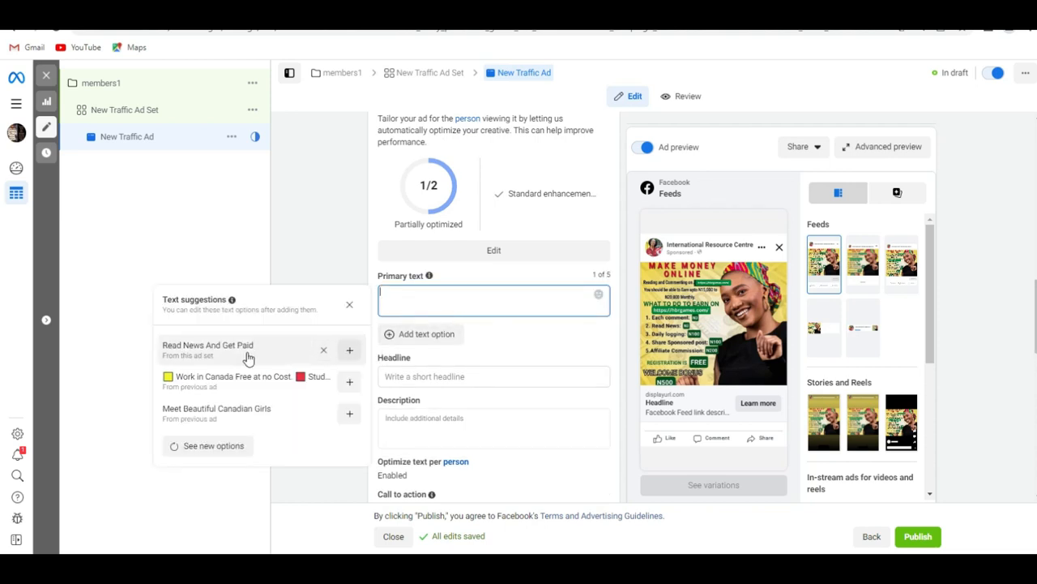
{"action": "left_click", "coordinate": [349, 353]}
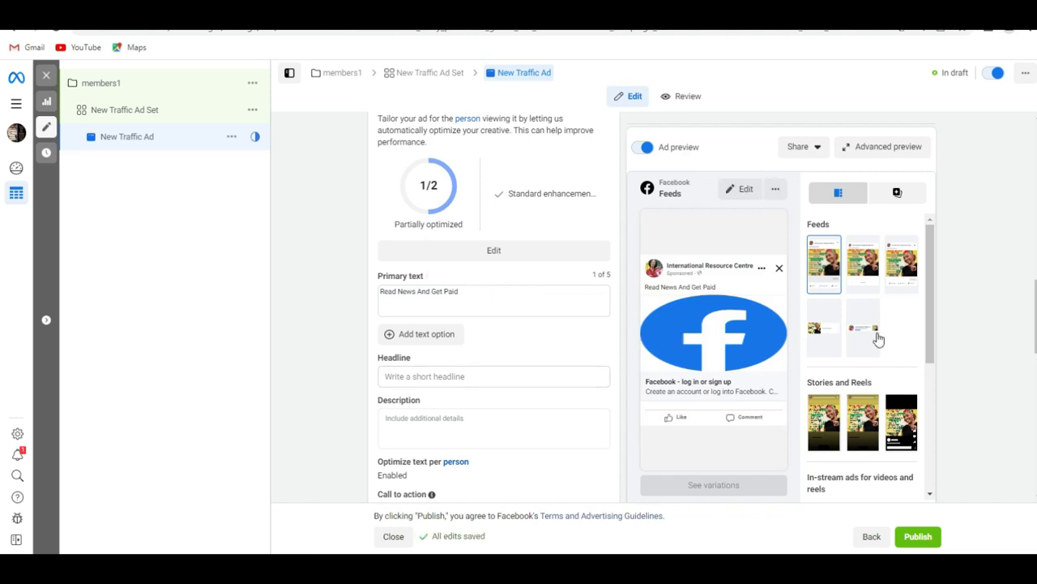
{"action": "scroll", "coordinate": [3, 348], "scroll_direction": "down", "scroll_amount": 3}
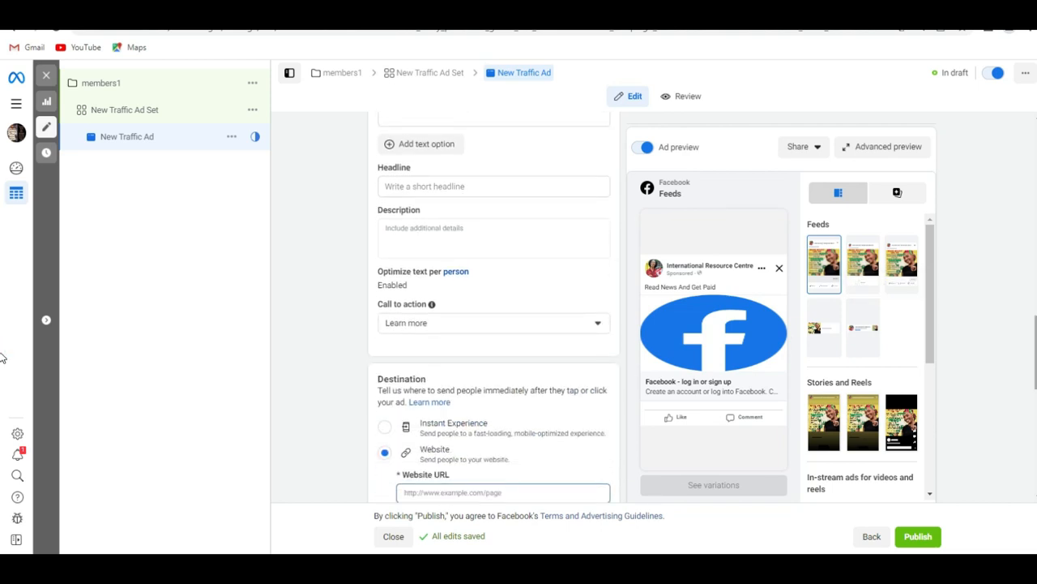
{"action": "scroll", "coordinate": [5, 365], "scroll_direction": "down", "scroll_amount": 3}
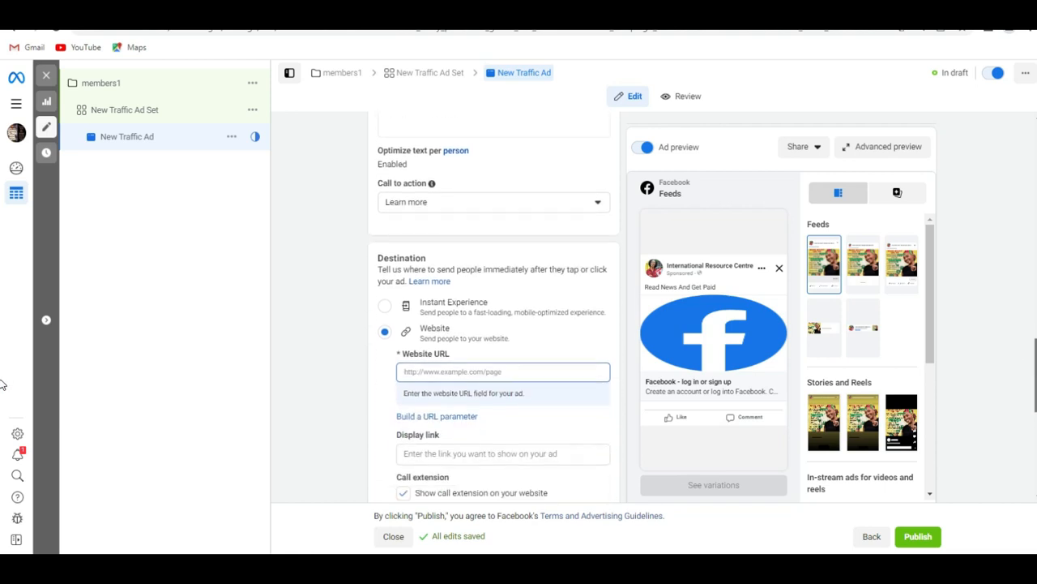
{"action": "left_click", "coordinate": [522, 281]}
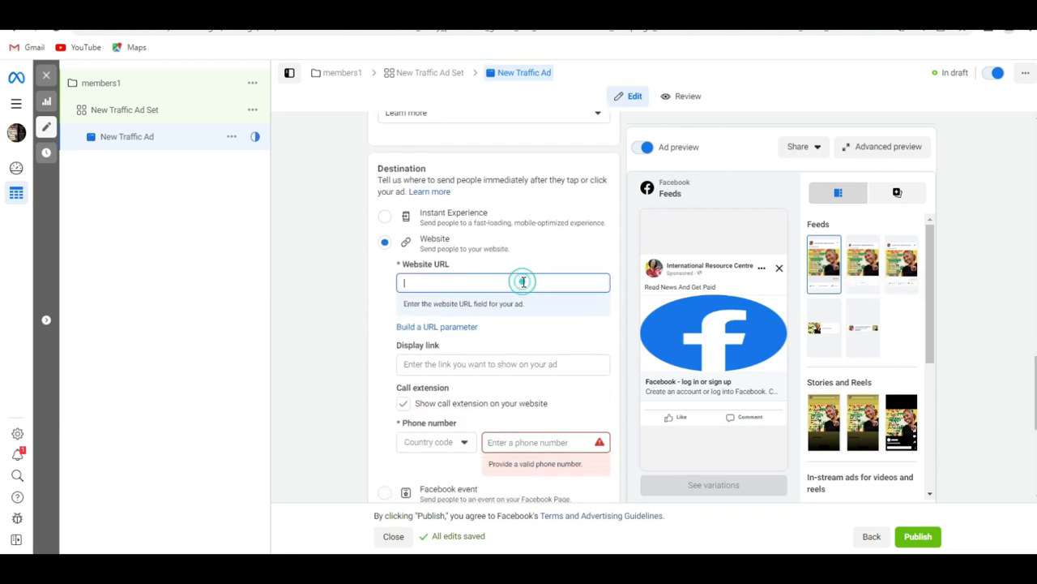
{"action": "type", "text": "https://asitive.com/register/"}
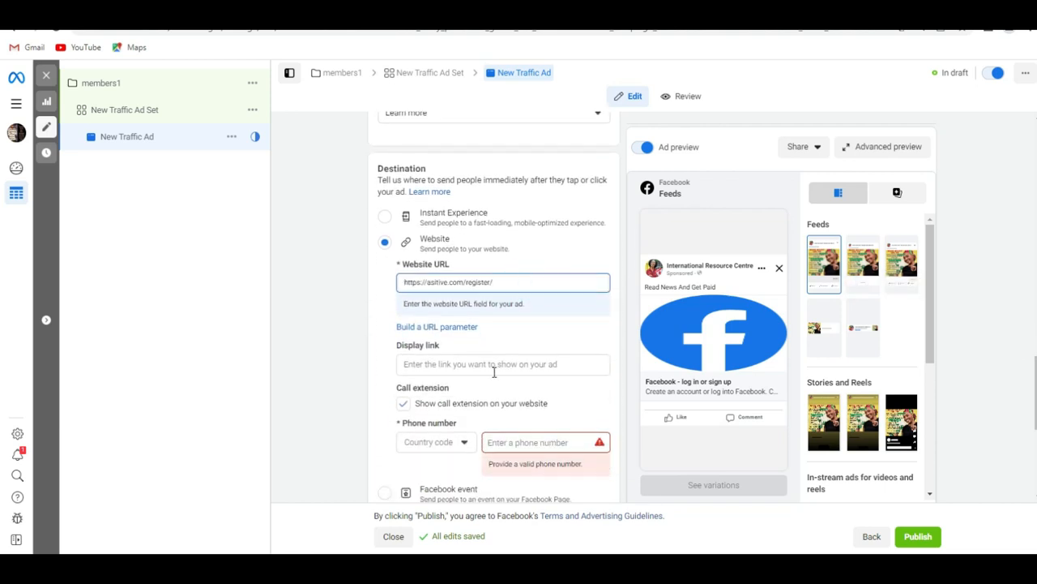
{"action": "left_click", "coordinate": [404, 407]}
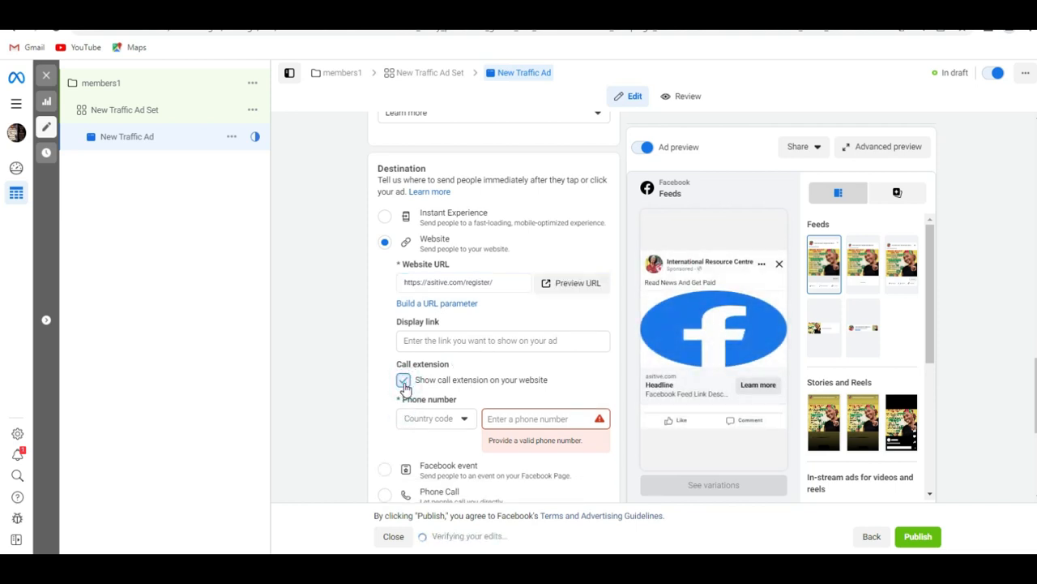
{"action": "left_click", "coordinate": [404, 380]}
Look over the ad's languages and tracking settings and collapse the verification error details.
{"action": "left_click_drag", "start_coordinate": [1035, 387], "coordinate": [1035, 434]}
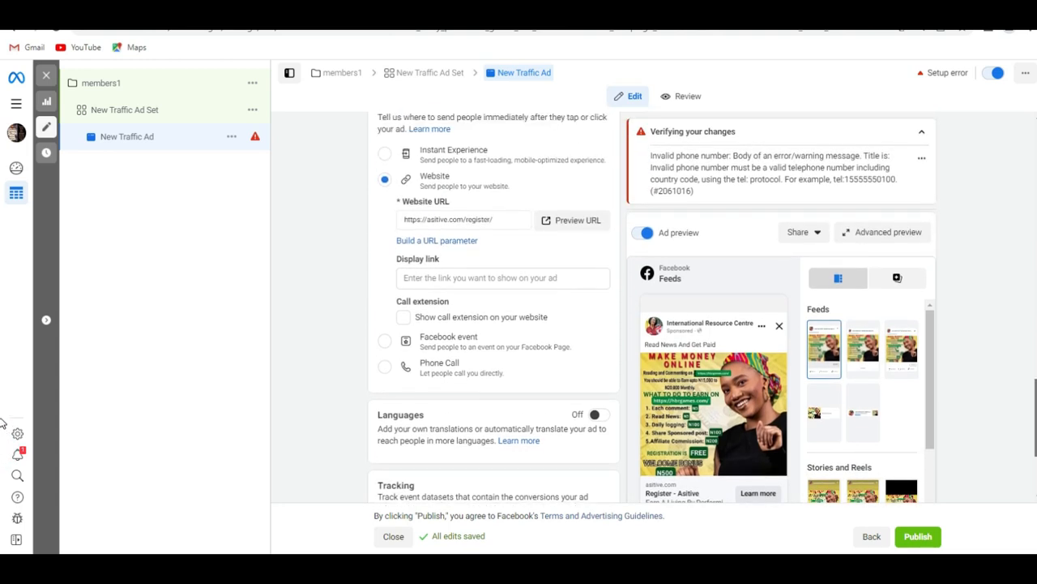
{"action": "left_click_drag", "start_coordinate": [1036, 415], "coordinate": [1036, 525]}
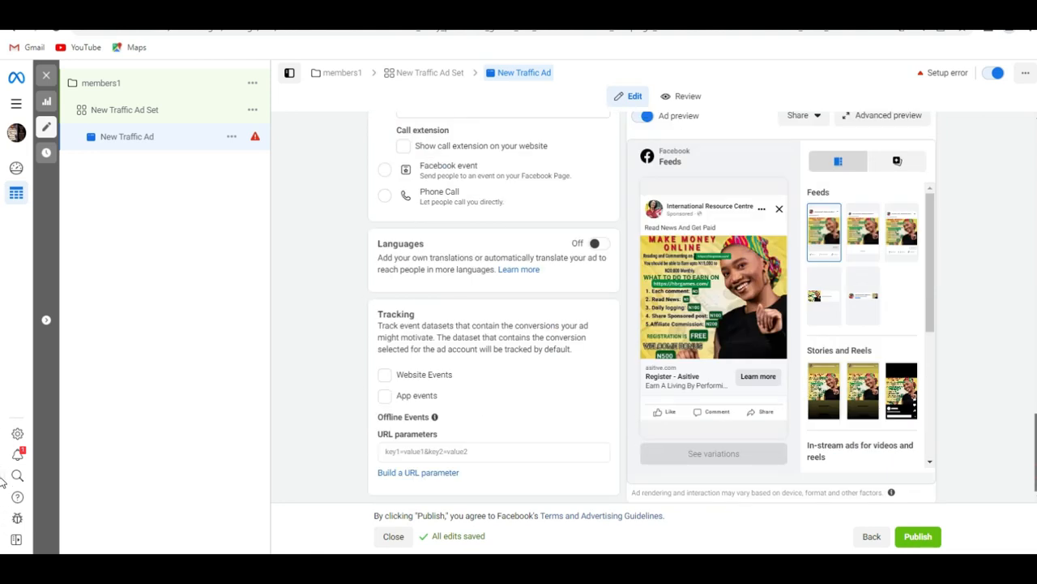
{"action": "mouse_move", "coordinate": [1036, 433]}
{"action": "left_mouse_down"}
{"action": "mouse_move", "coordinate": [1036, 454]}
{"action": "mouse_move", "coordinate": [1036, 442]}
{"action": "left_mouse_up"}
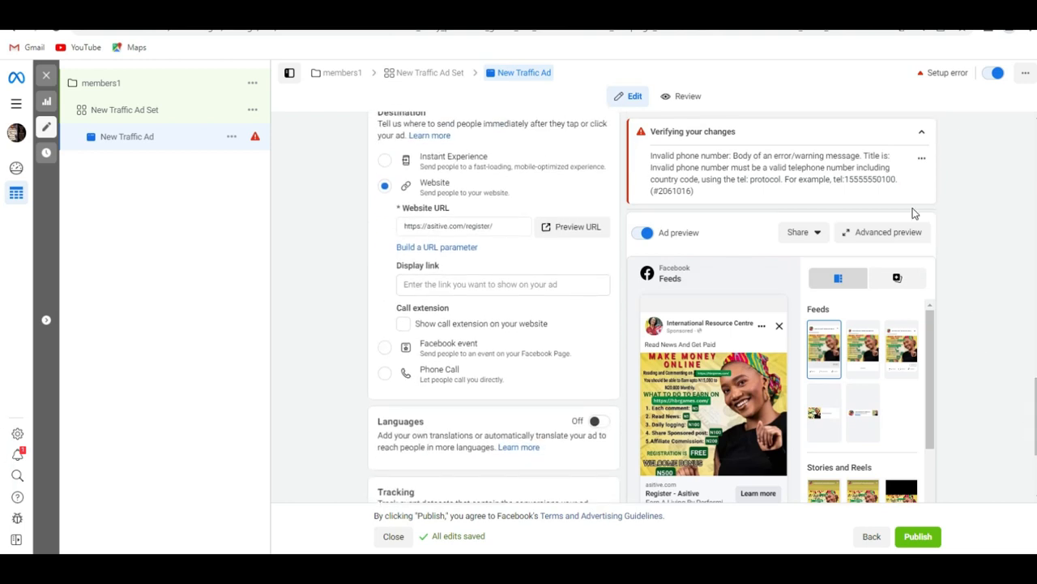
{"action": "left_click", "coordinate": [920, 133]}
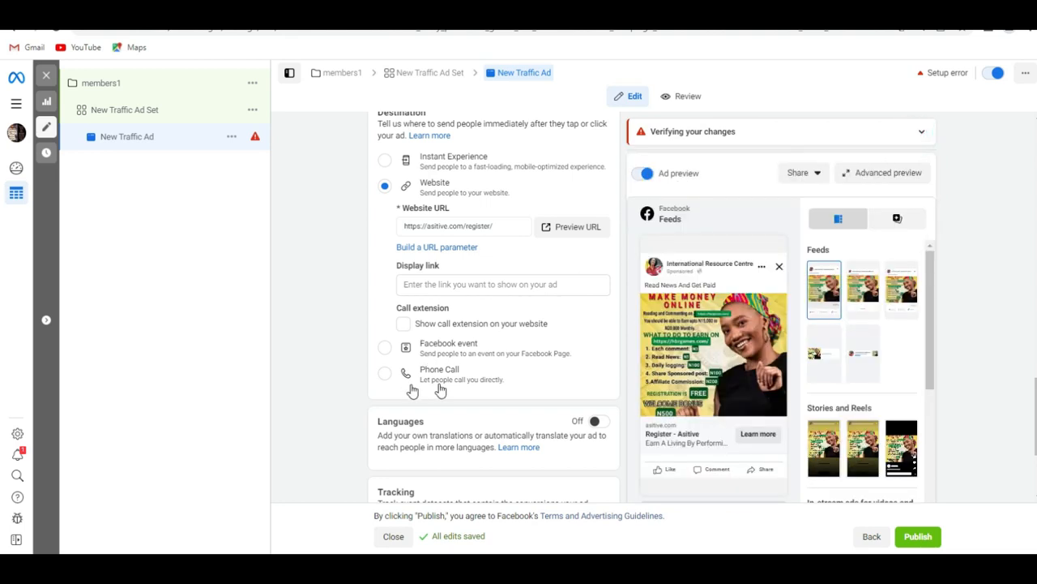
Preview the ad's destination website URL.
{"action": "left_click_drag", "start_coordinate": [1035, 416], "coordinate": [1035, 454]}
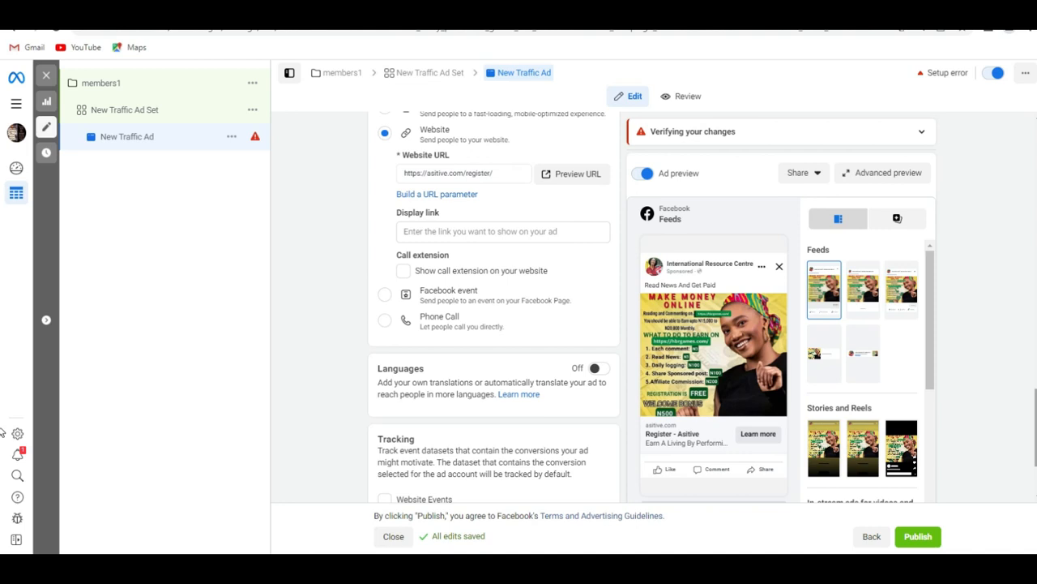
{"action": "scroll", "coordinate": [493, 324], "scroll_direction": "up", "scroll_amount": 1}
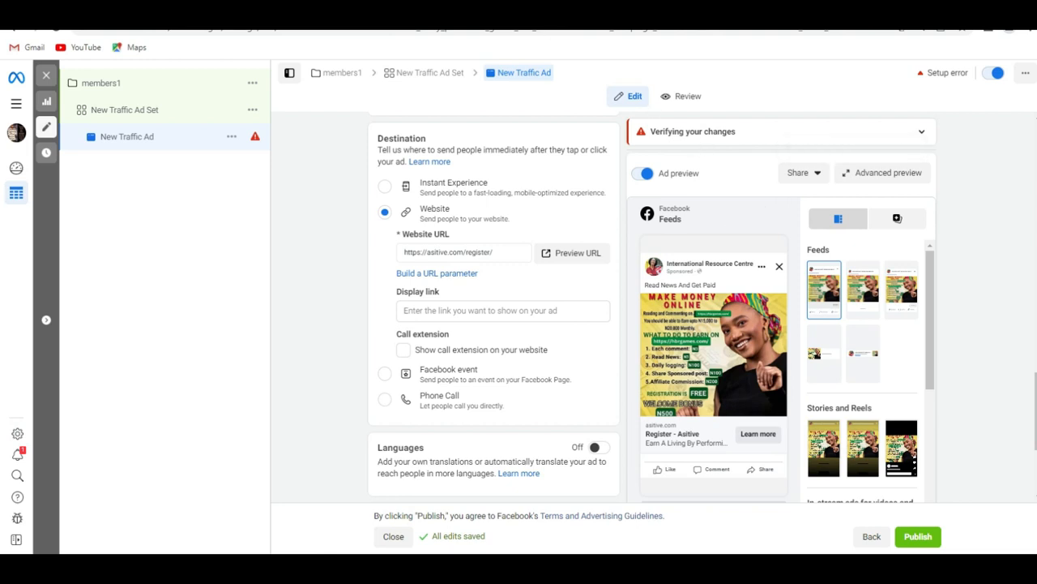
{"action": "left_click", "coordinate": [571, 253]}
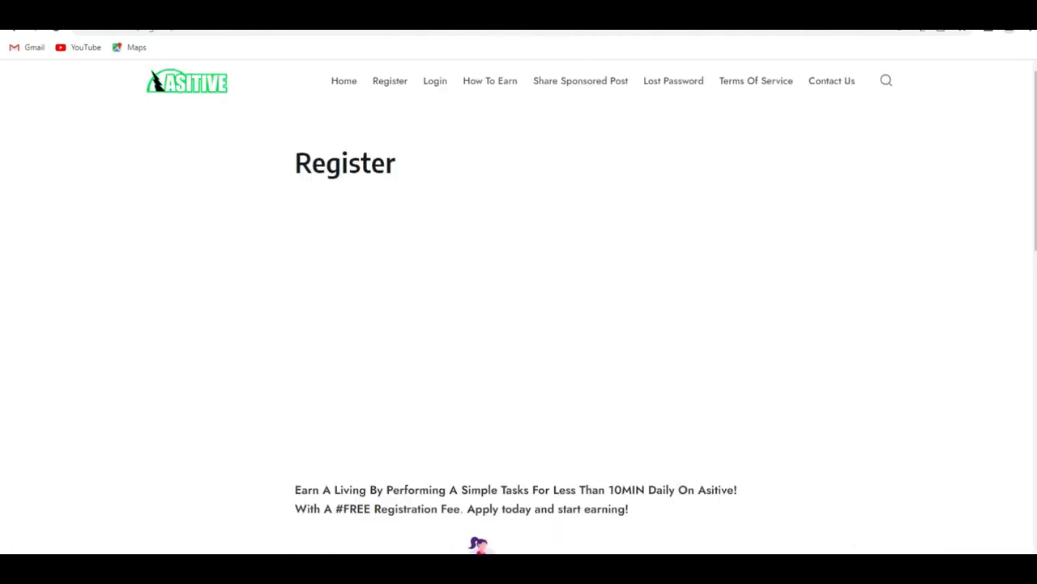
Switch to the Chrome window with the Canva design and bring up the new tab page.
{"action": "left_click", "coordinate": [593, 506]}
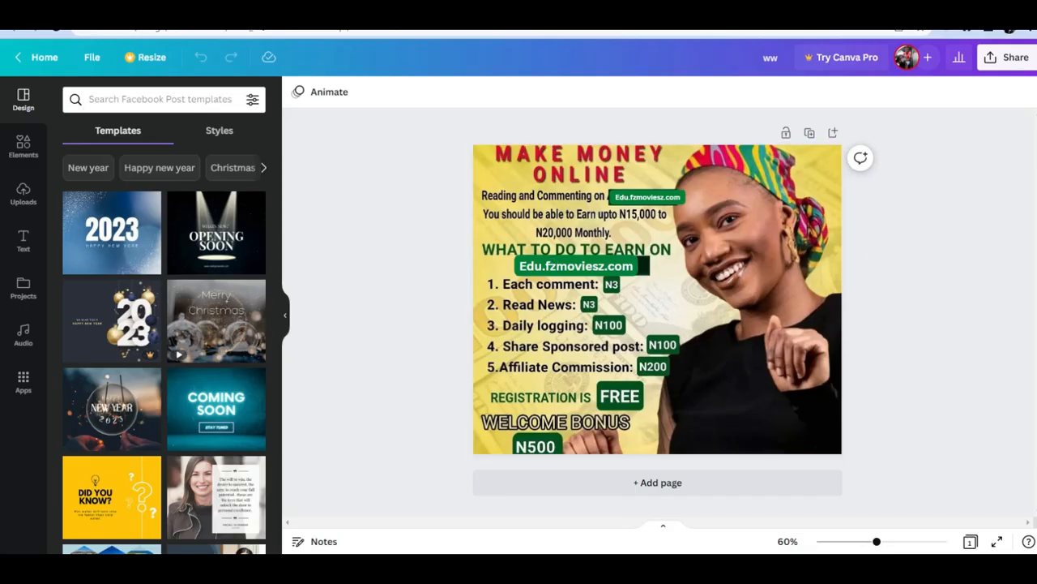
{"action": "left_click", "coordinate": [483, 4]}
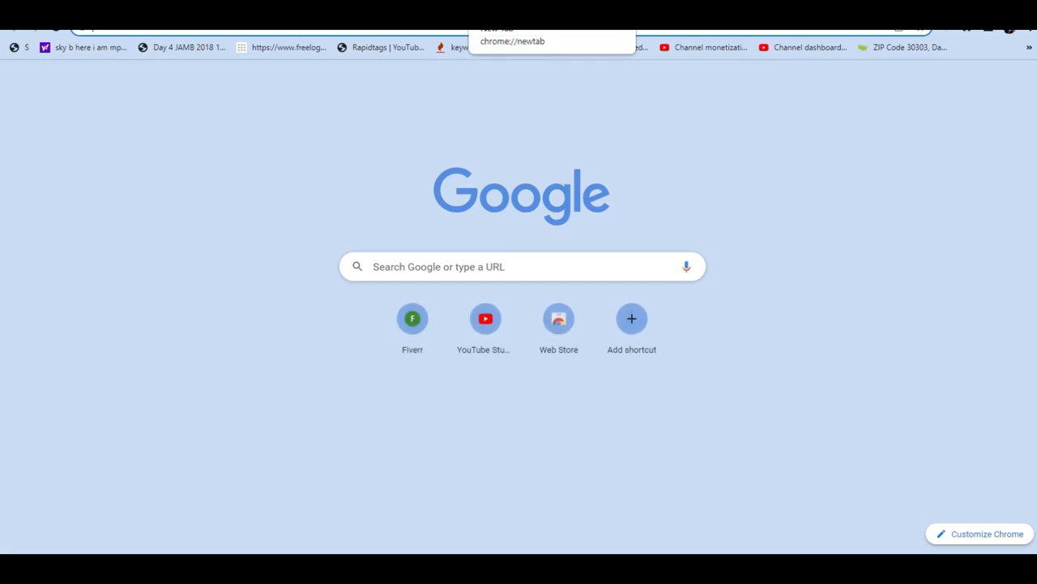